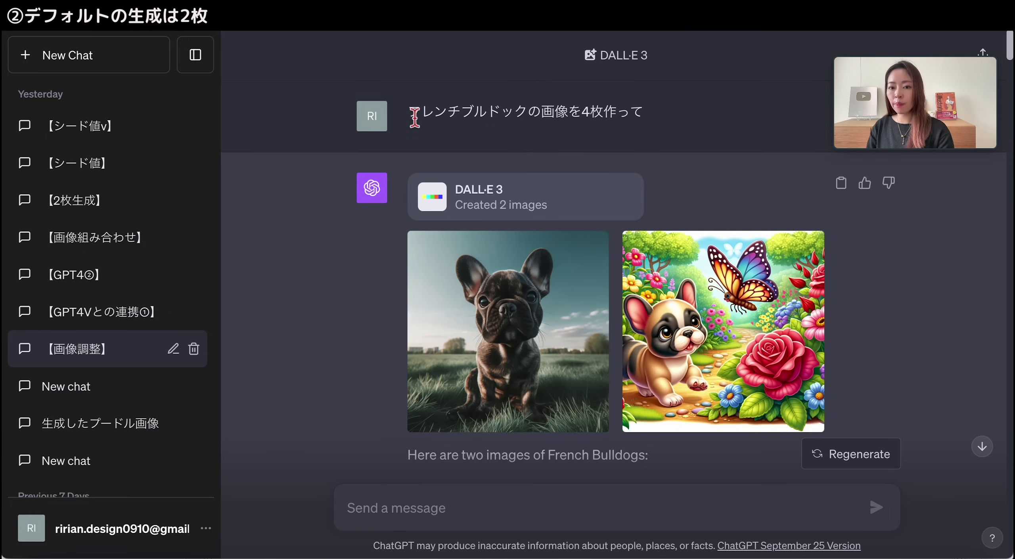
drag(414, 117, 635, 124)
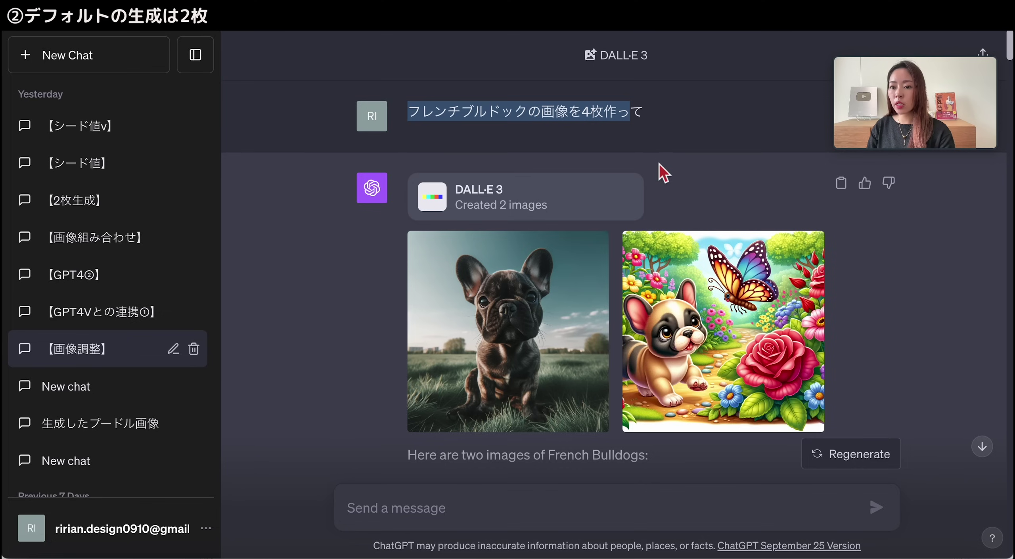
click(680, 166)
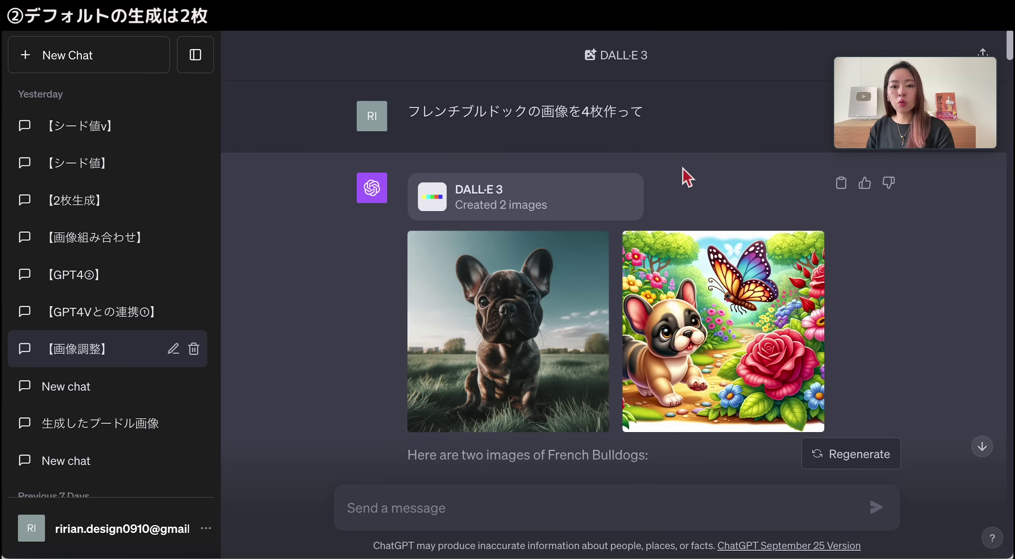
drag(581, 112, 645, 119)
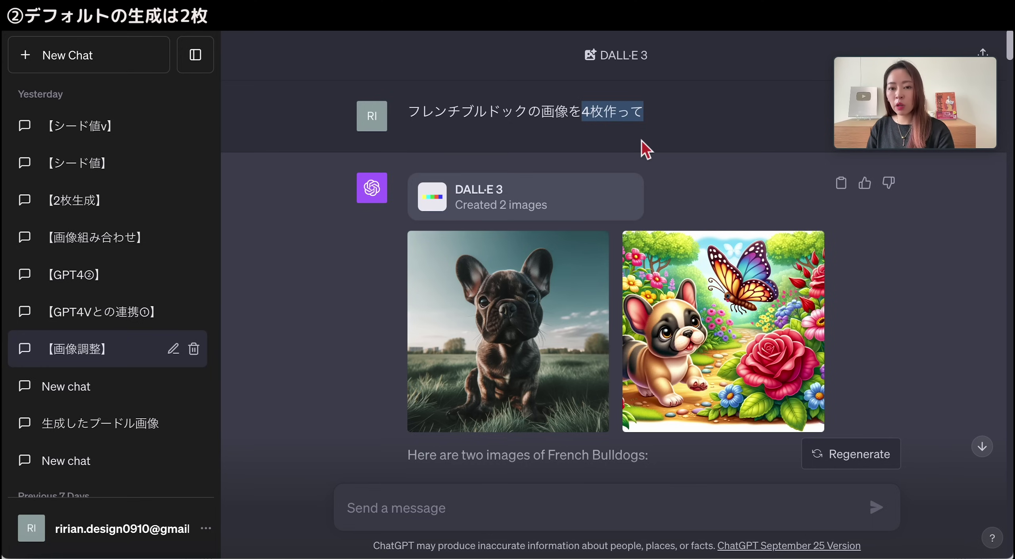
scroll(650, 158, down, 2)
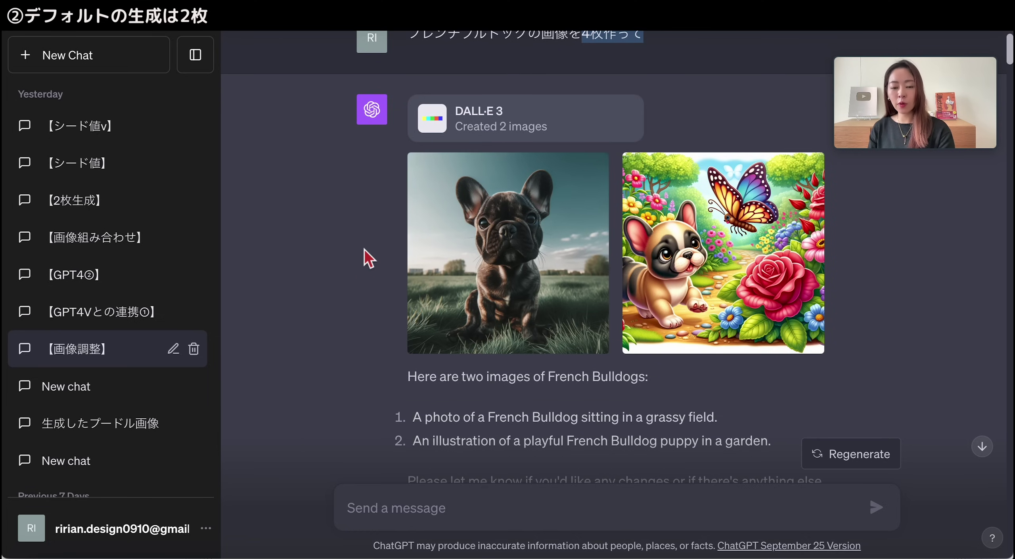
scroll(369, 258, up, 3)
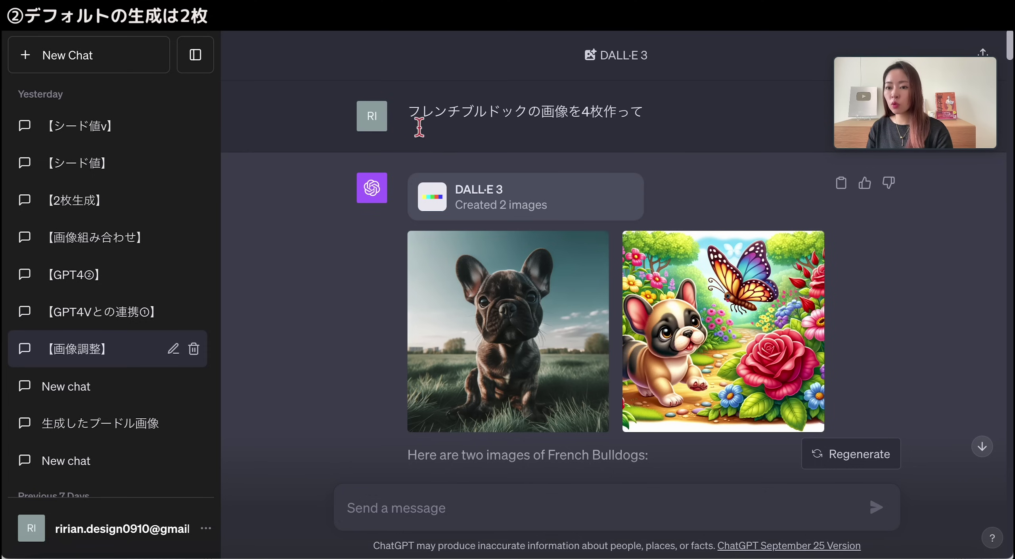
click(531, 316)
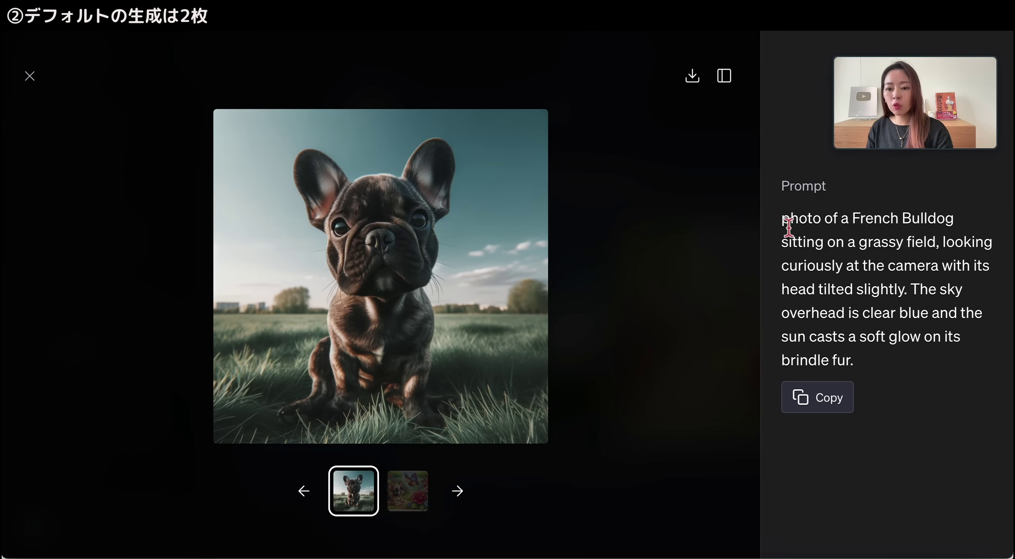
drag(789, 222, 900, 357)
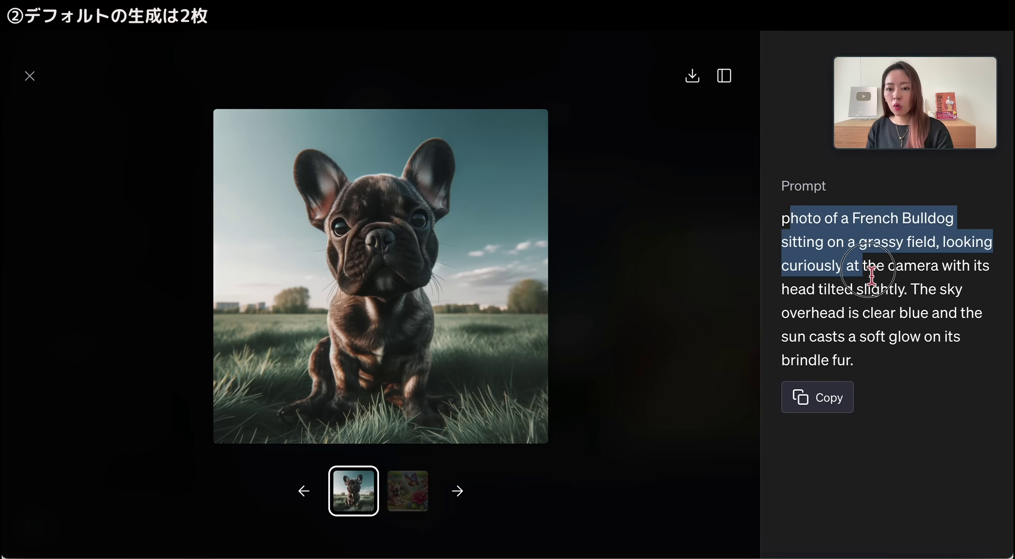
click(898, 359)
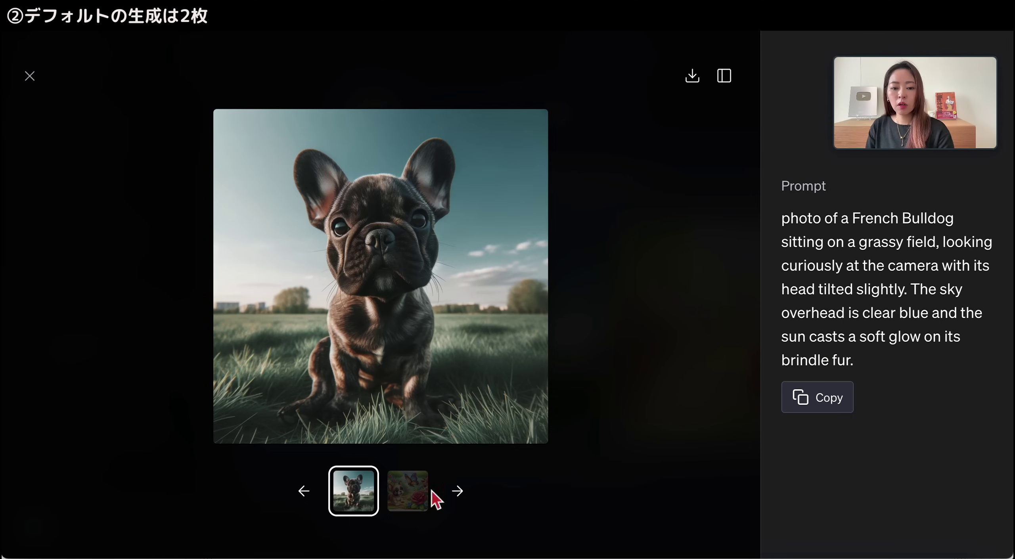
click(408, 506)
drag(783, 231, 974, 358)
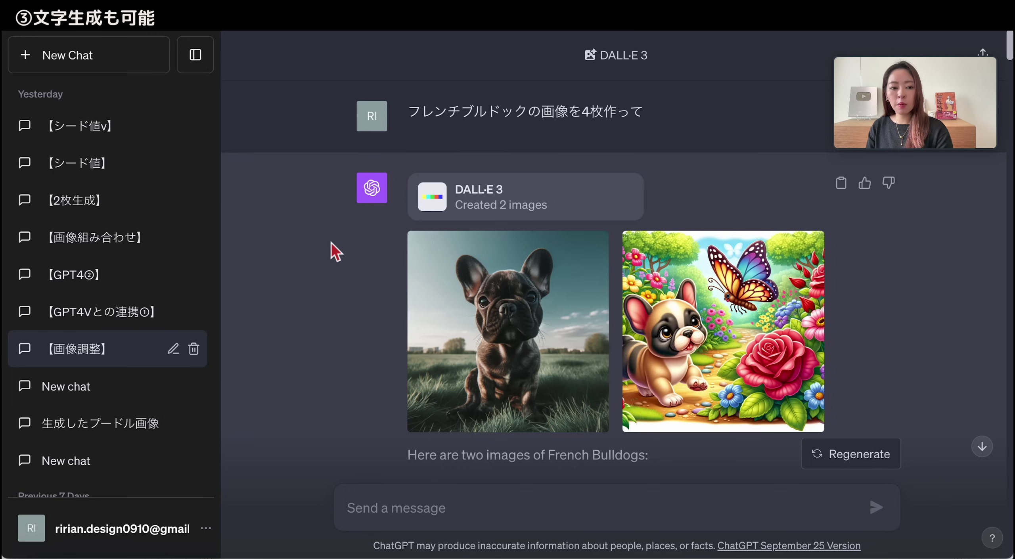
Scroll through the chat to the request to add the text Frenchiiii to both bulldog images
scroll(333, 251, down, 2)
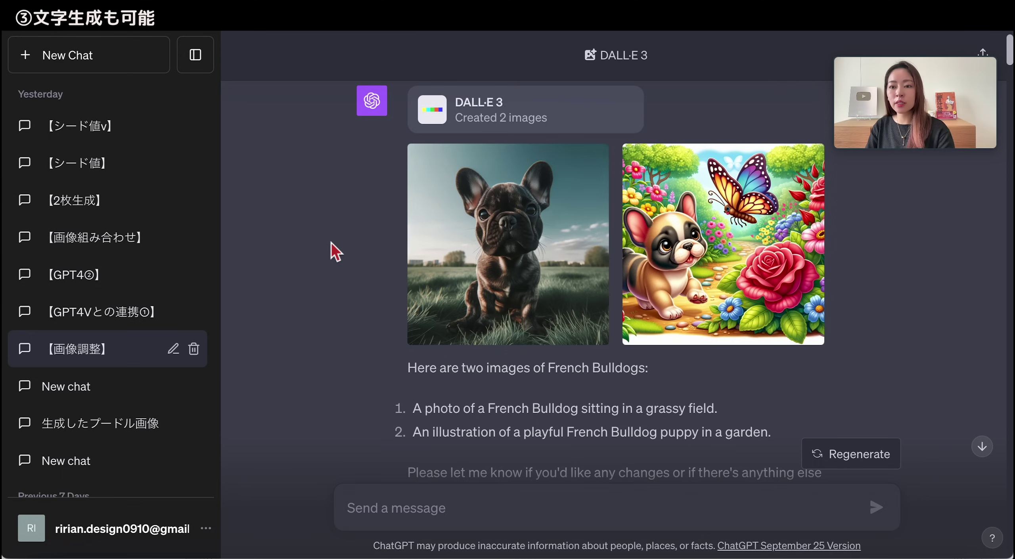
scroll(335, 251, up, 2)
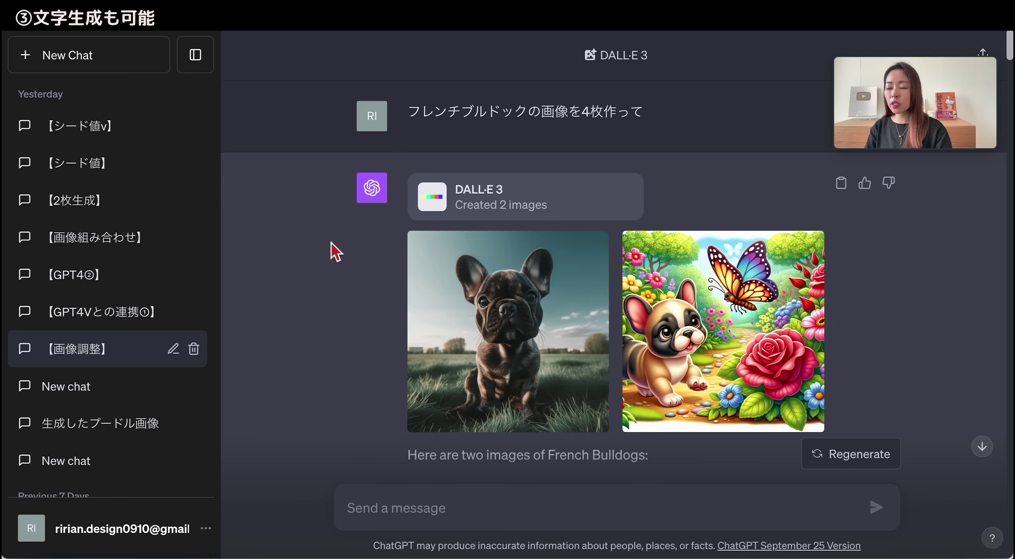
mouse_move(508, 332)
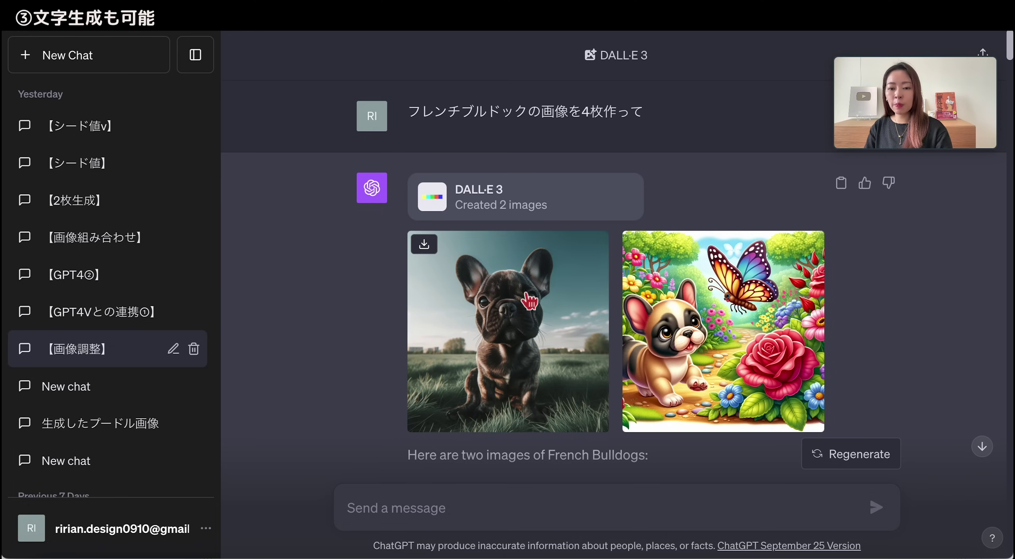
scroll(531, 382, down, 2)
scroll(527, 377, down, 3)
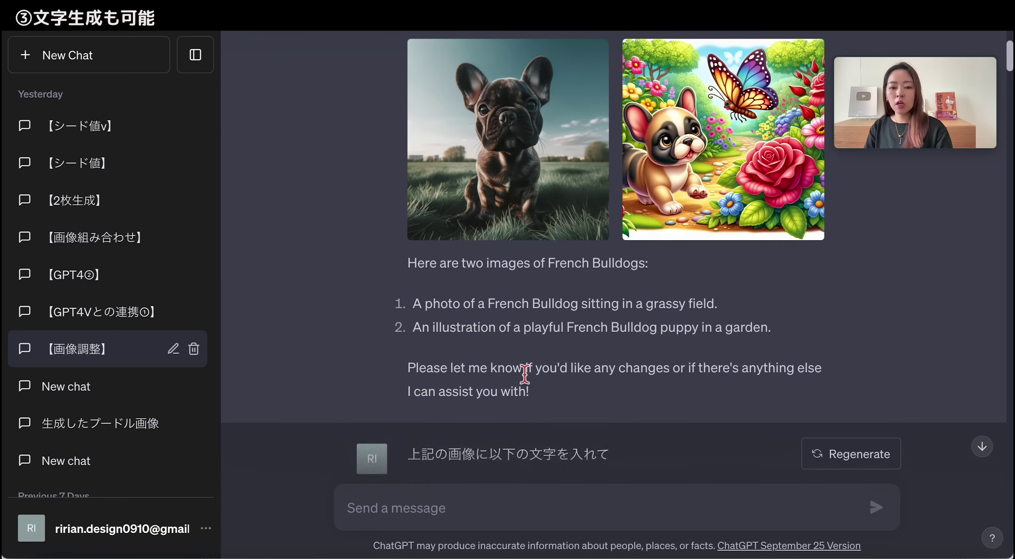
scroll(528, 375, down, 1)
scroll(528, 381, down, 1)
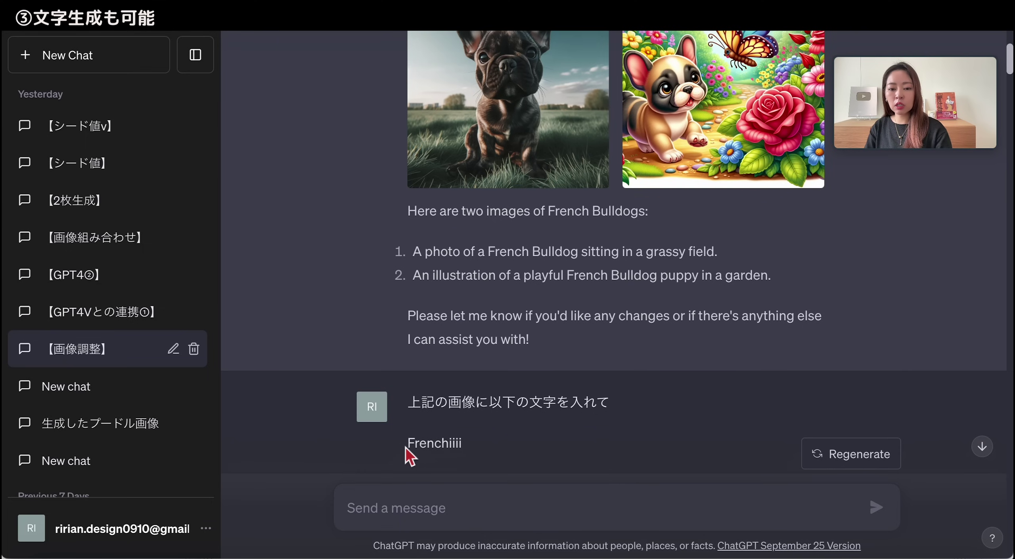
scroll(633, 313, up, 1)
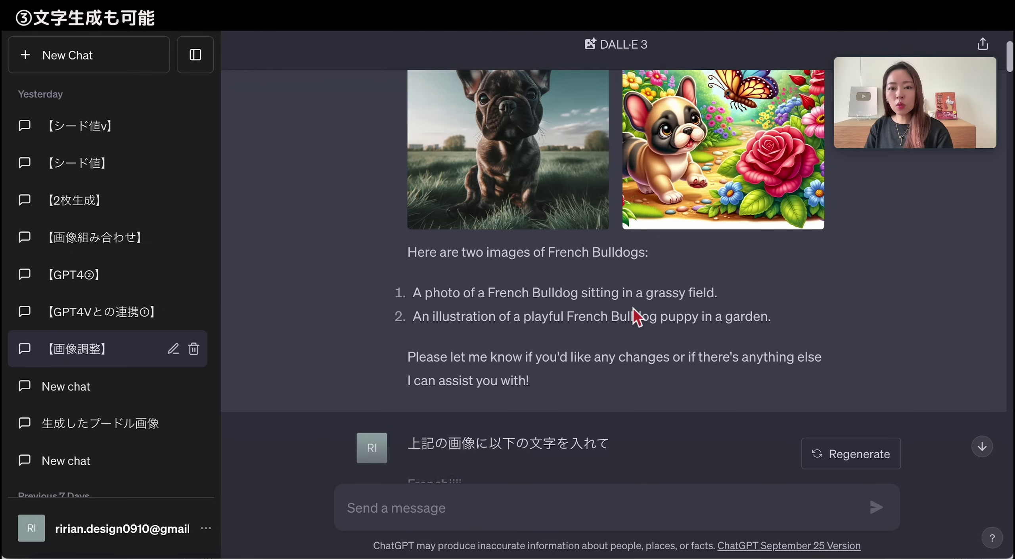
scroll(595, 314, up, 2)
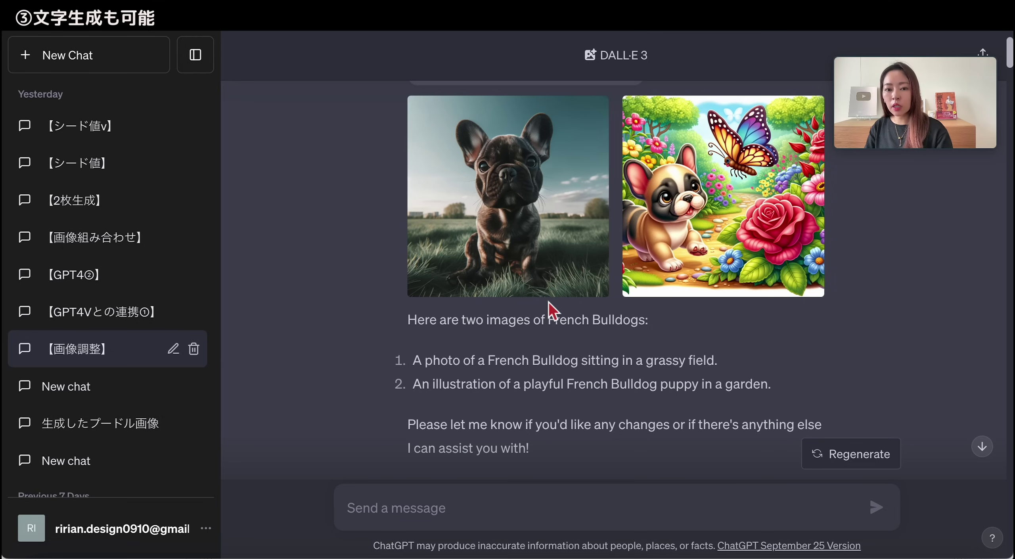
scroll(383, 278, down, 1)
scroll(384, 277, down, 4)
scroll(384, 277, down, 1)
scroll(386, 286, down, 4)
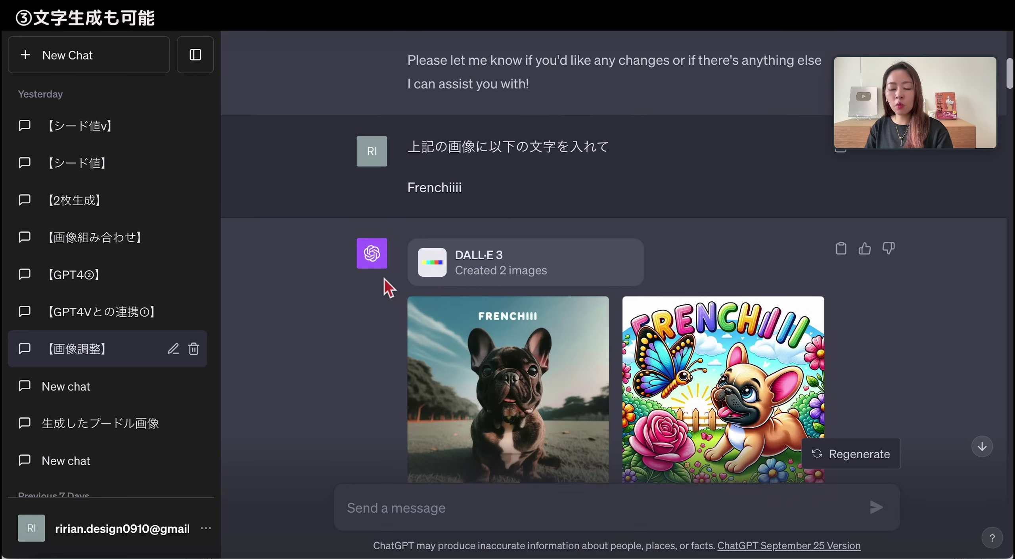
scroll(387, 288, down, 3)
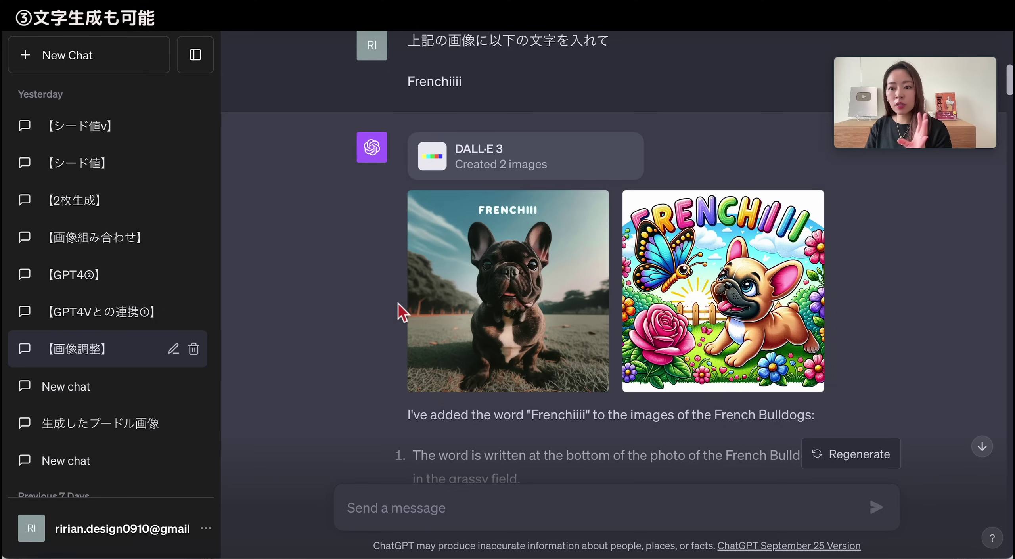
Highlight the Frenchiiii request and scroll down to the two new lettered bulldog images
scroll(400, 300, up, 1)
drag(431, 66, 514, 134)
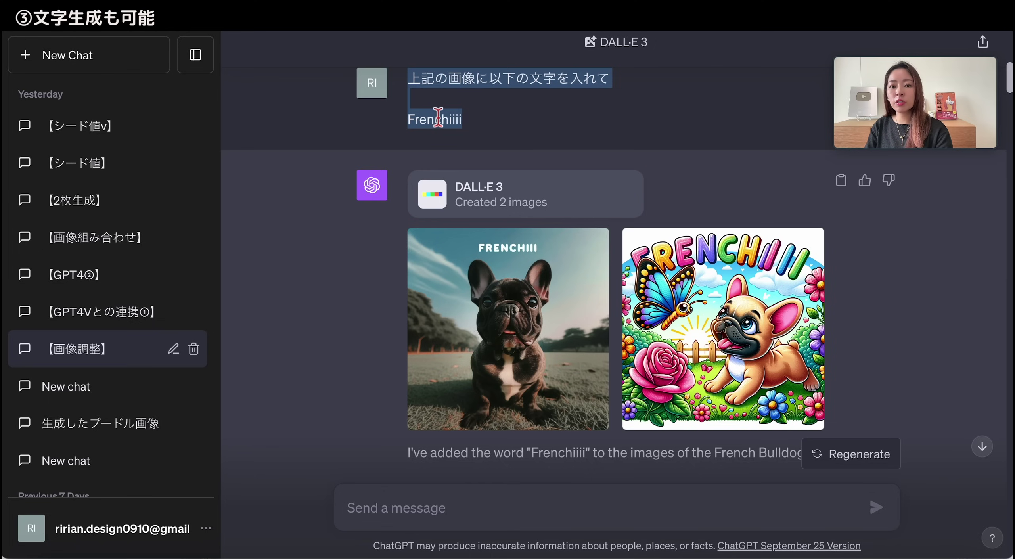
scroll(605, 160, up, 10)
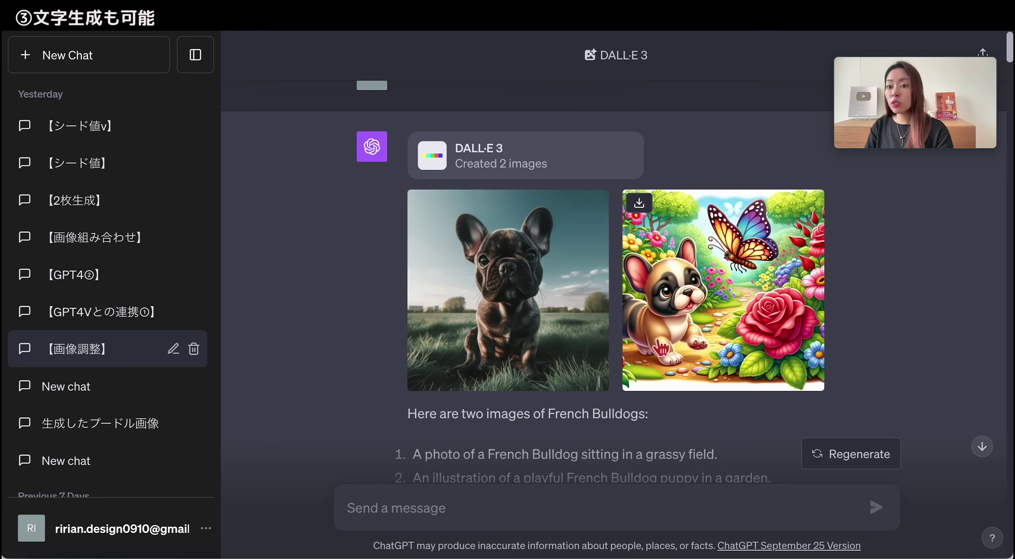
scroll(750, 278, down, 3)
scroll(751, 278, down, 7)
scroll(751, 277, down, 4)
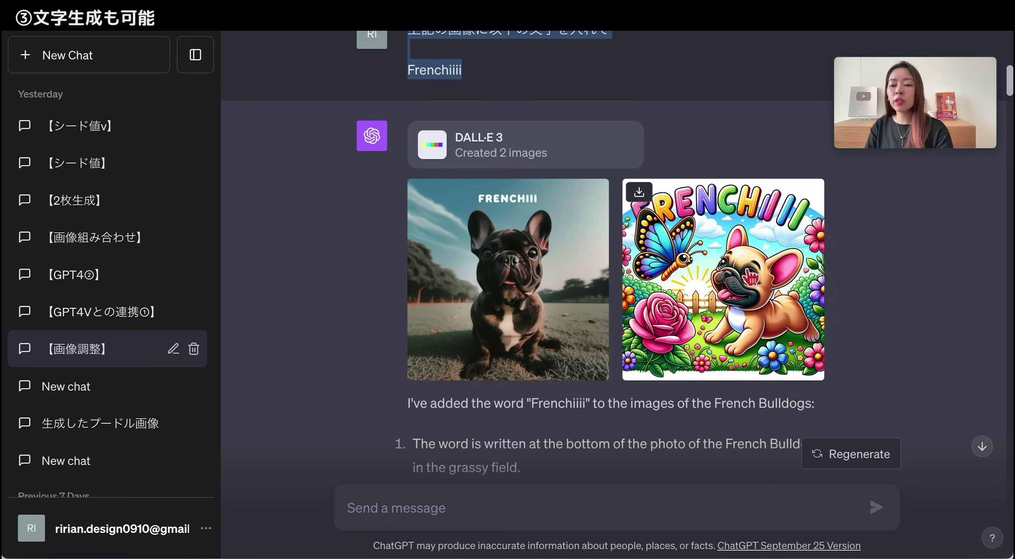
scroll(751, 277, down, 1)
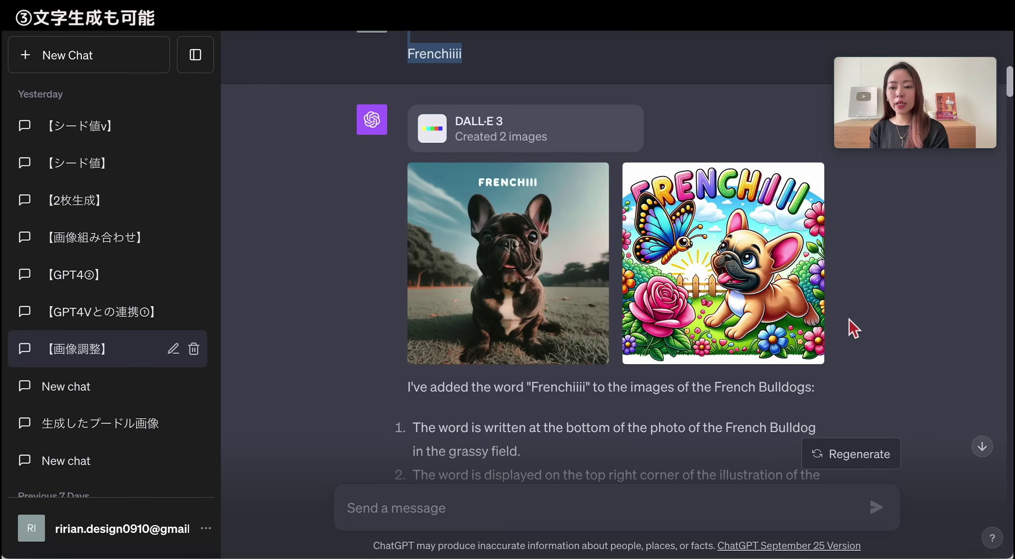
scroll(849, 319, up, 1)
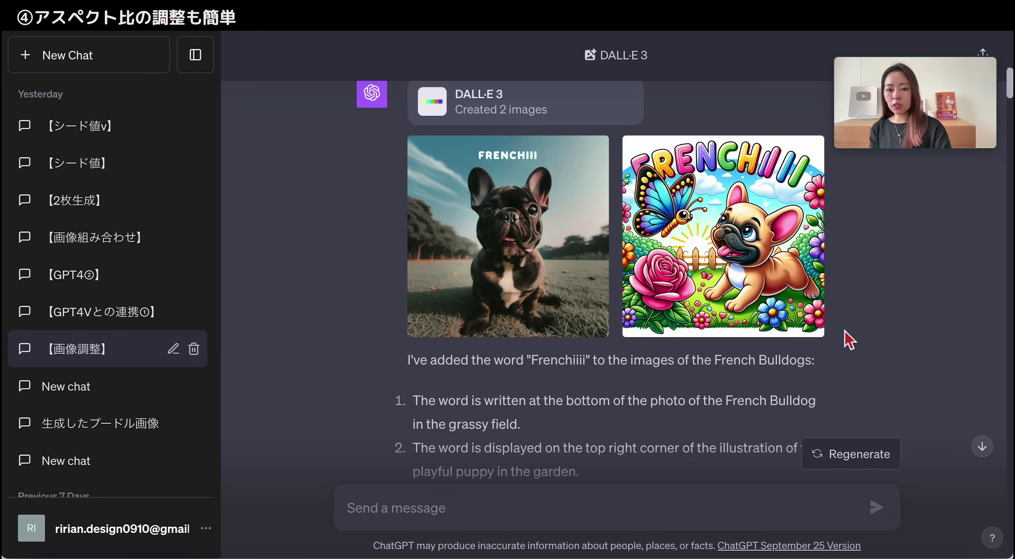
Highlight the 16:9 request and view both widescreen Frenchiiii bulldog images with their prompts
scroll(846, 337, down, 2)
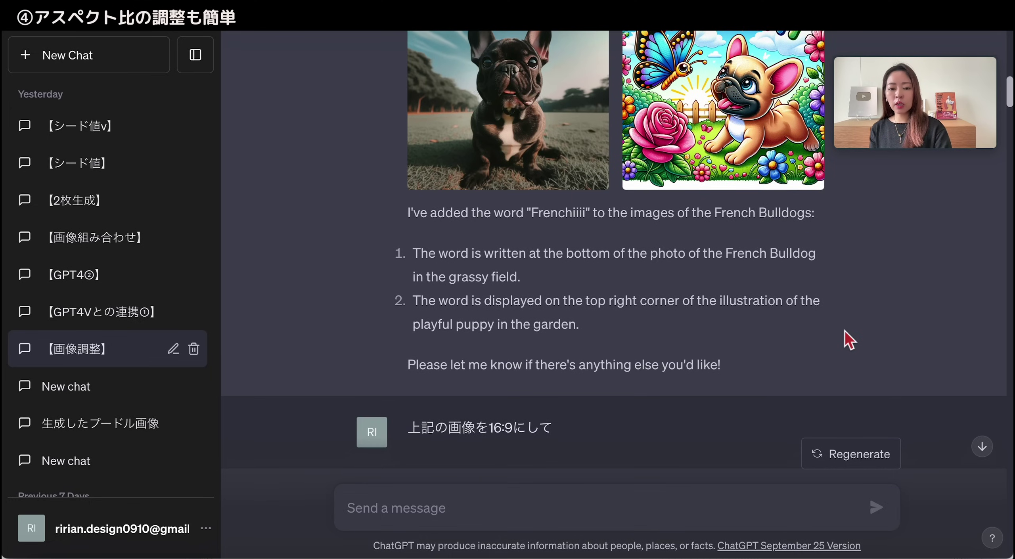
click(490, 431)
drag(490, 431, 523, 429)
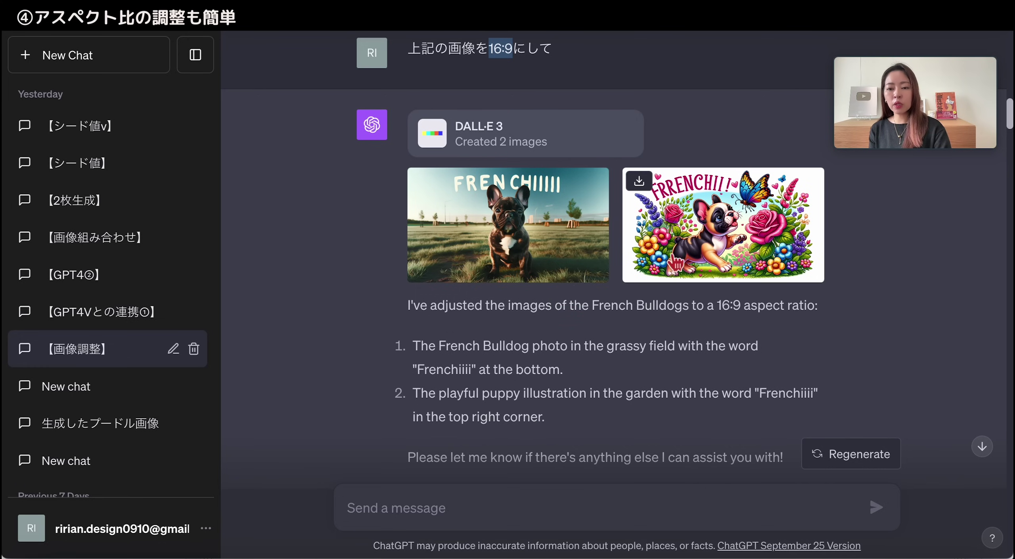
click(571, 280)
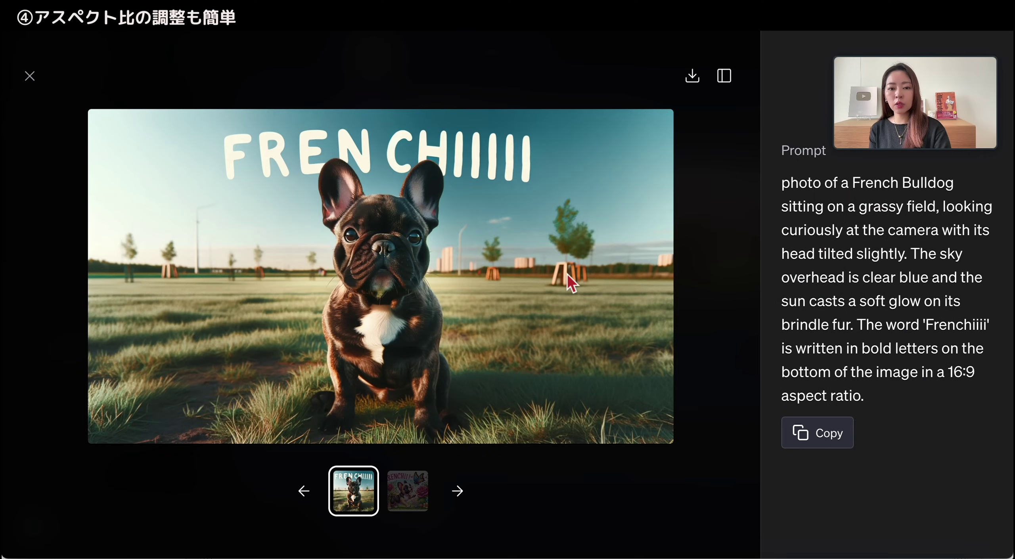
click(418, 494)
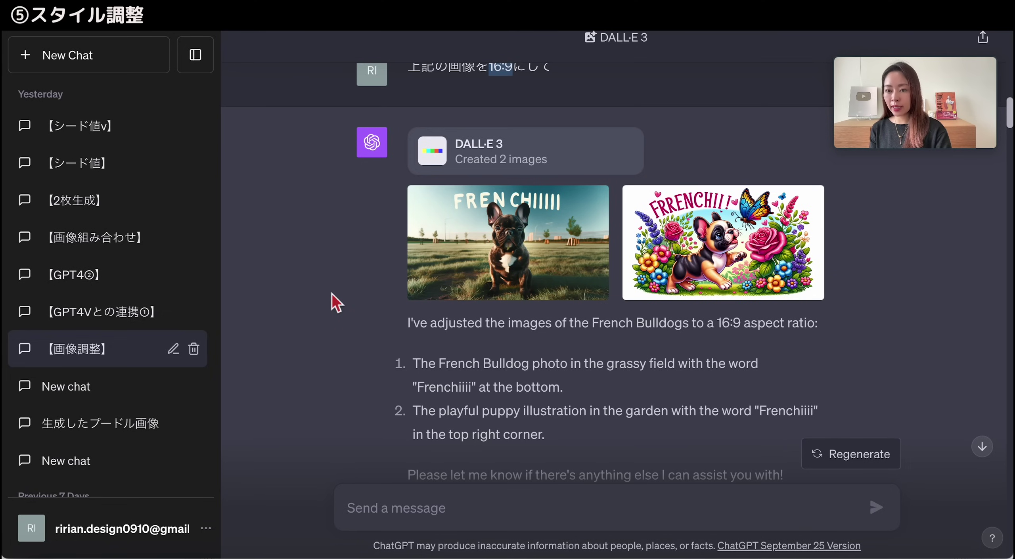
scroll(336, 303, down, 3)
double_click(536, 441)
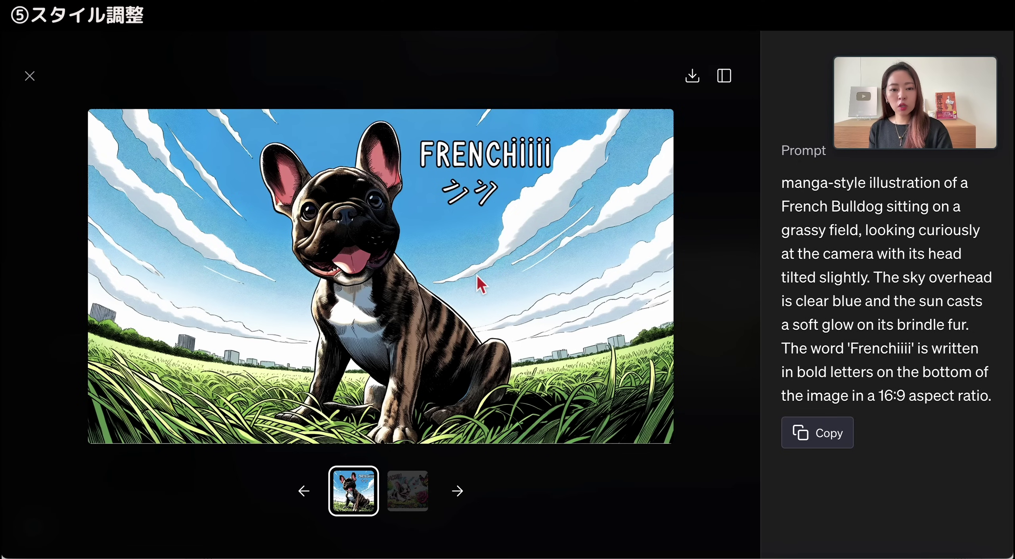
click(415, 494)
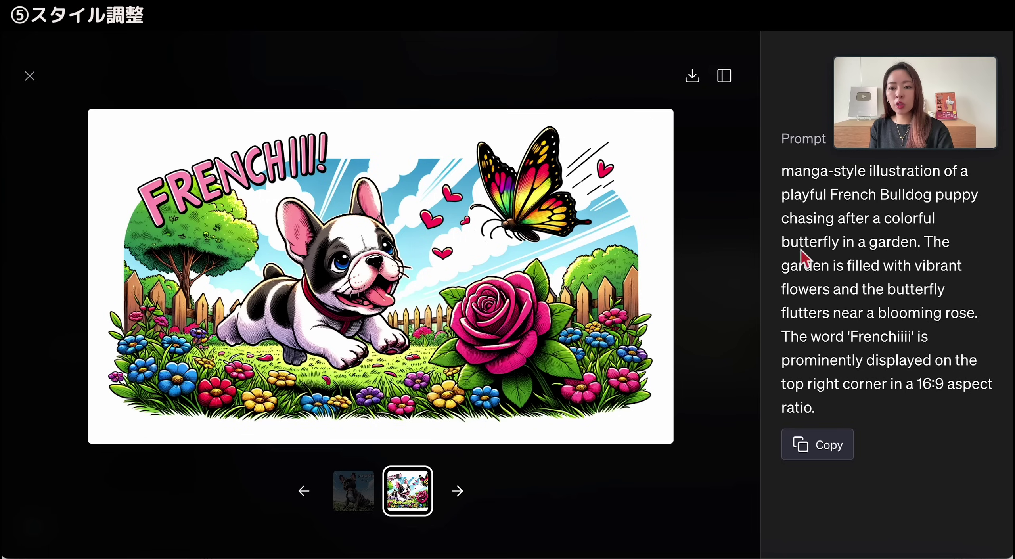
drag(787, 180, 867, 180)
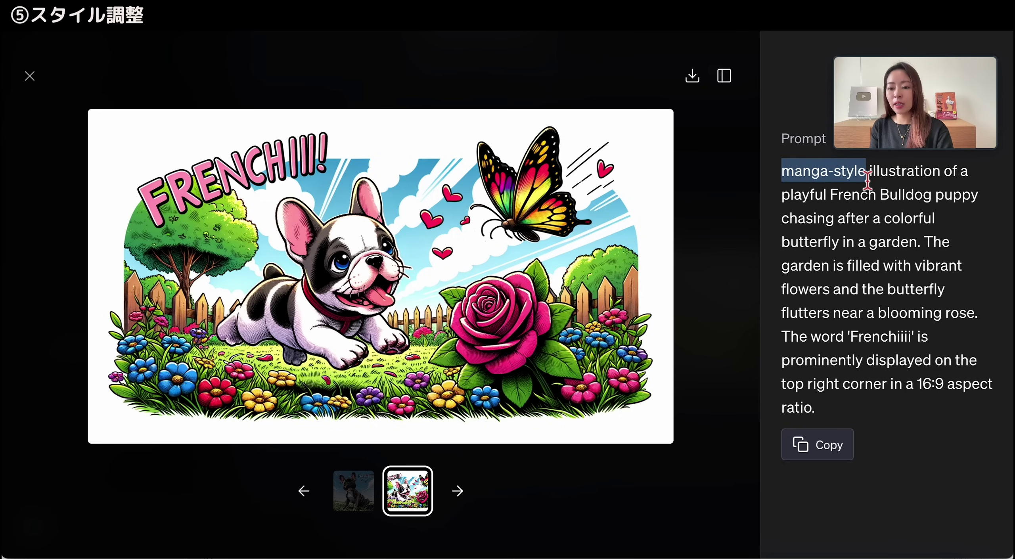
key(Escape)
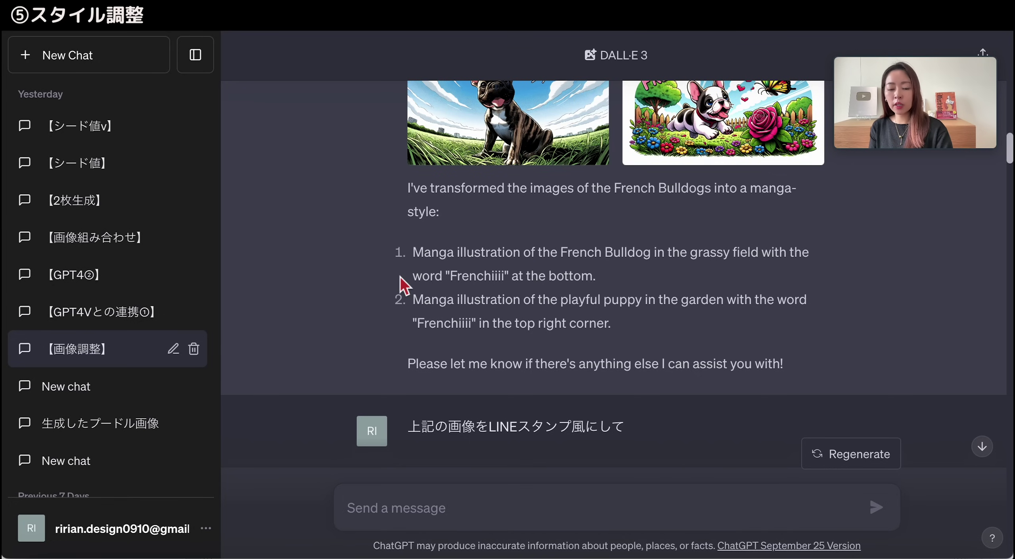
click(496, 427)
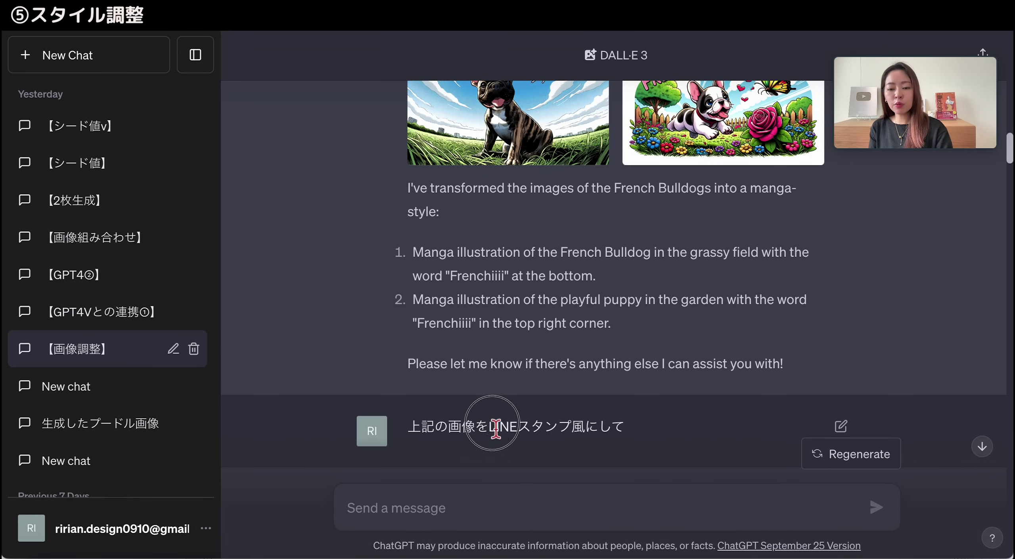
drag(496, 428, 581, 429)
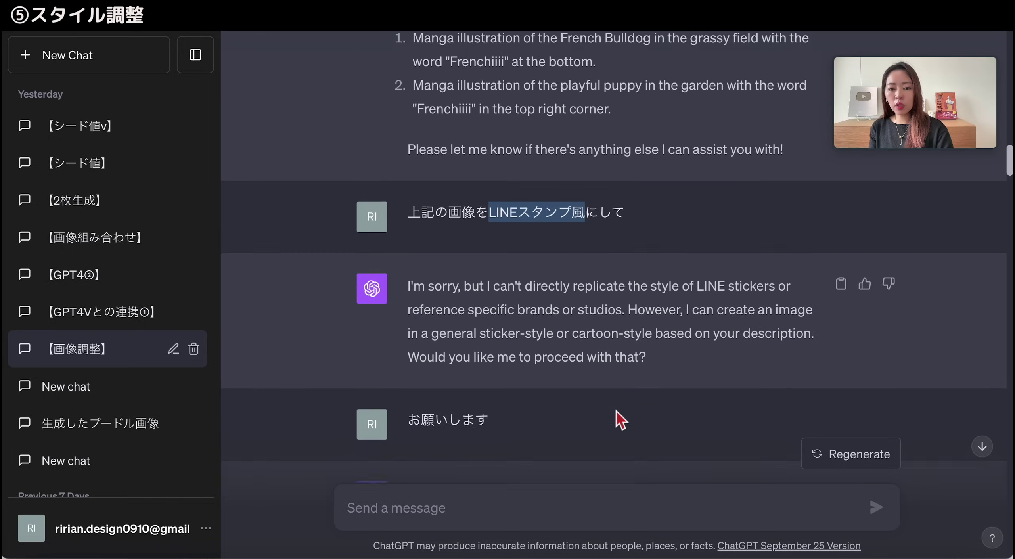
scroll(615, 411, up, 3)
click(520, 328)
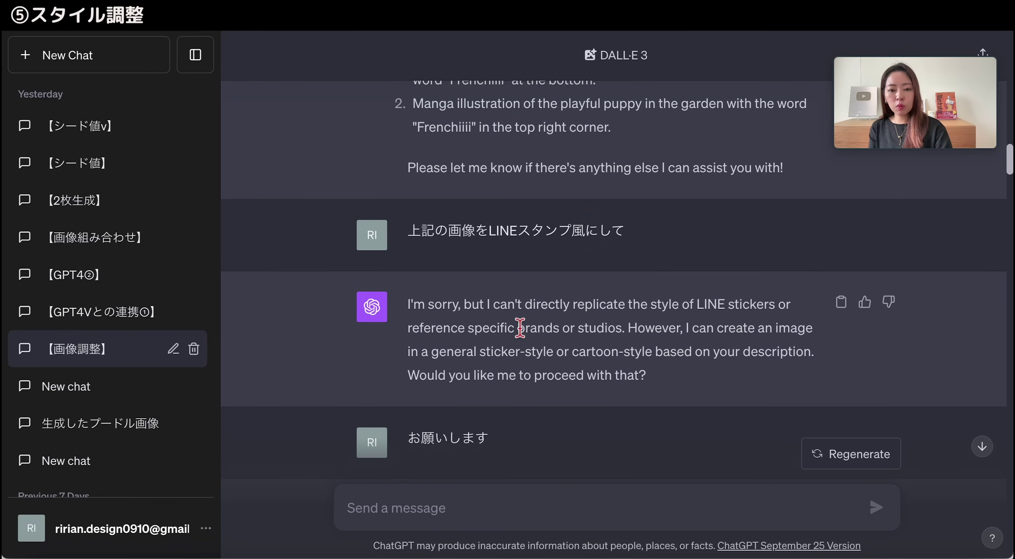
mouse_move(507, 306)
mouse_down()
mouse_move(584, 332)
mouse_move(581, 347)
mouse_up()
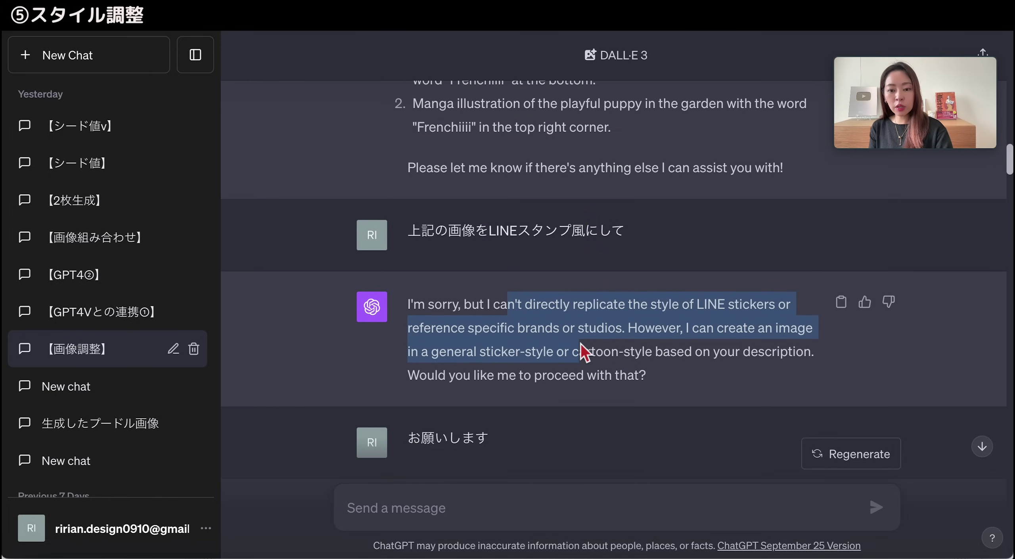
drag(588, 375, 635, 376)
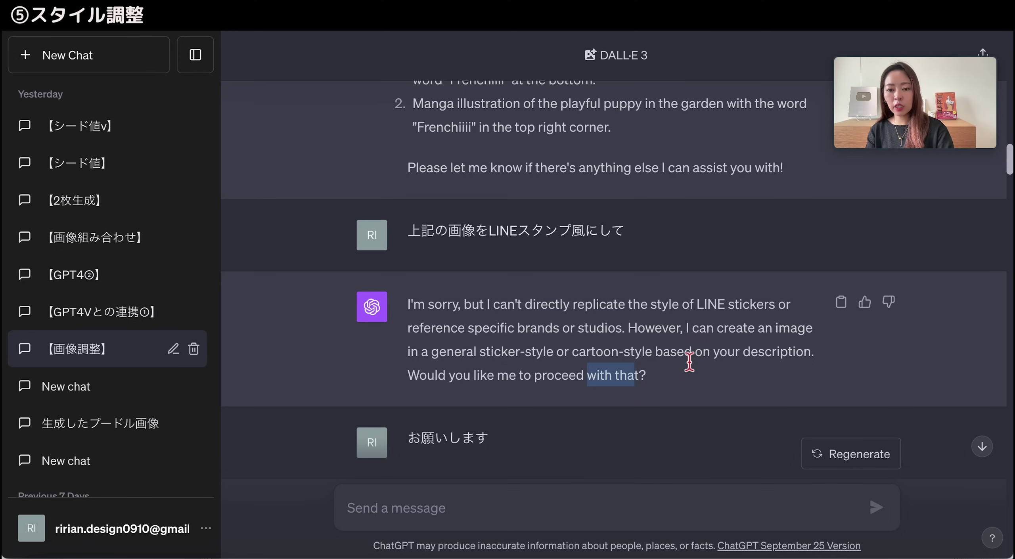
click(422, 440)
mouse_move(517, 436)
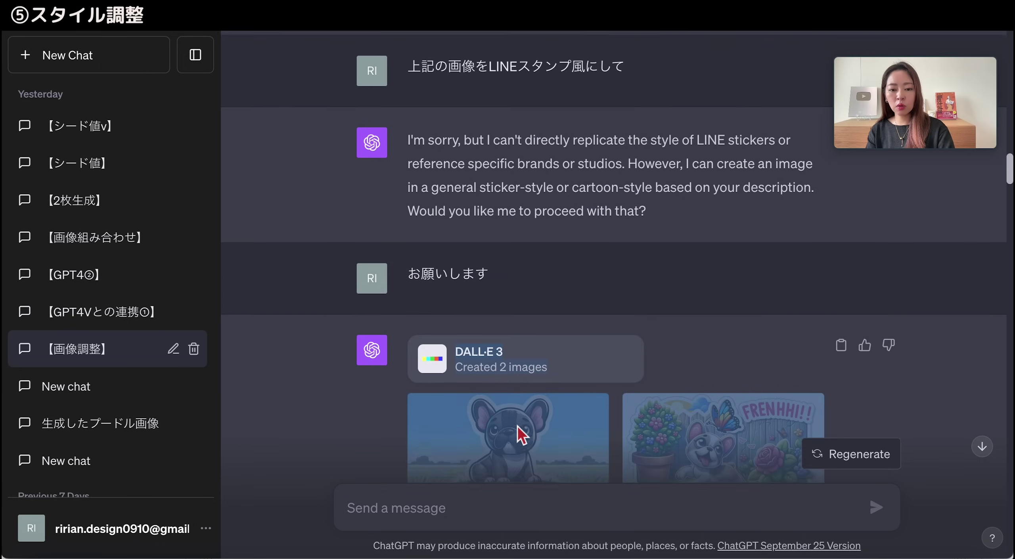
click(517, 425)
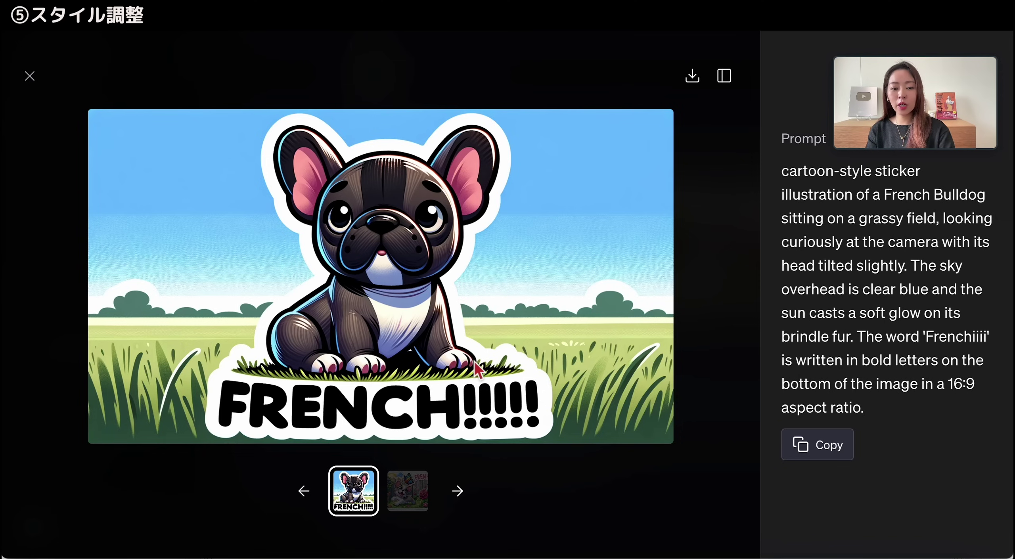
click(424, 501)
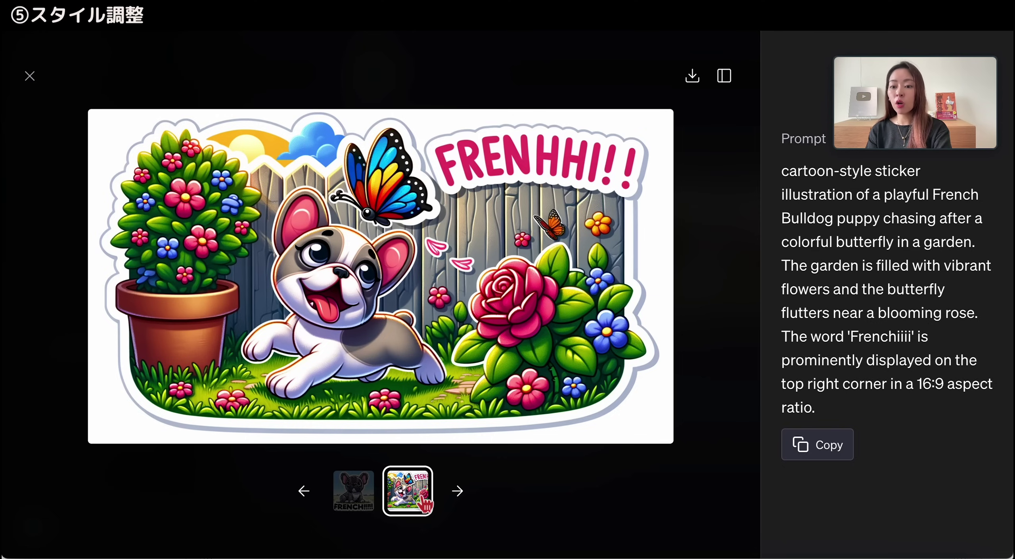
click(921, 384)
double_click(922, 385)
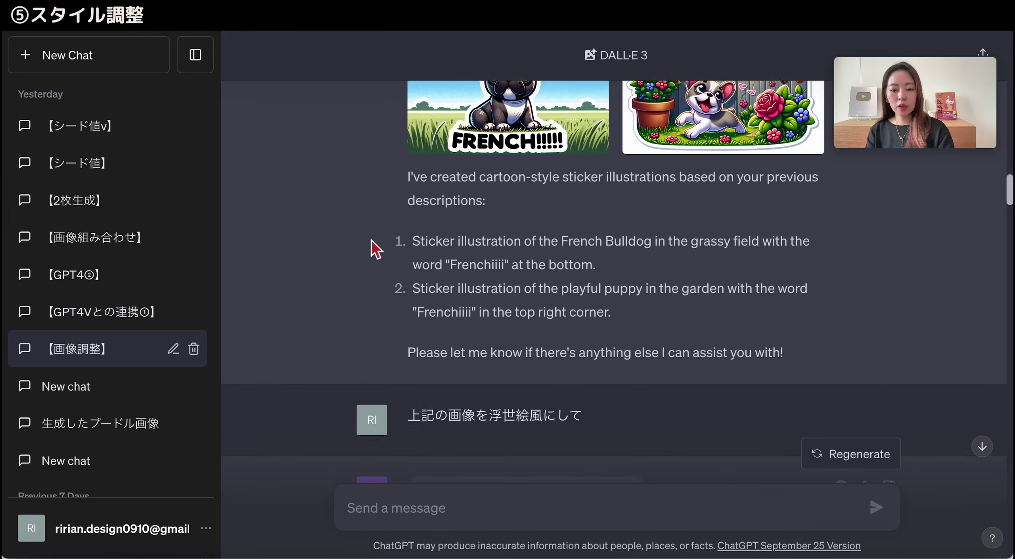
scroll(371, 240, up, 1)
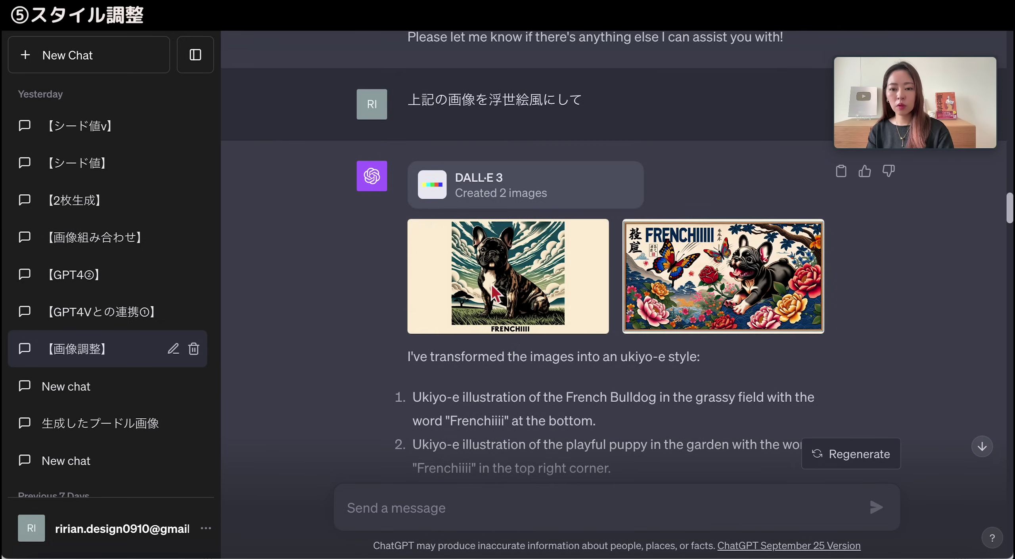
click(499, 295)
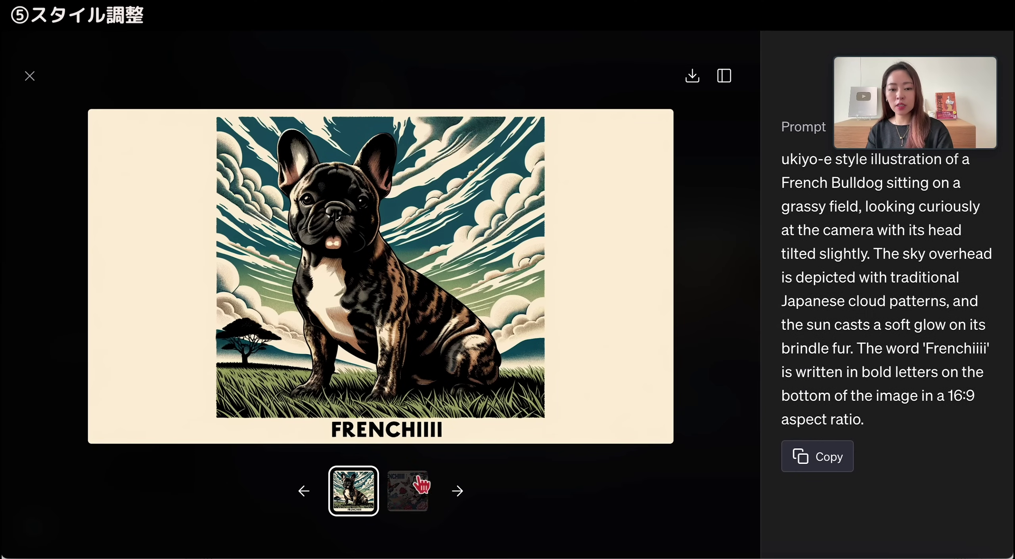
click(412, 508)
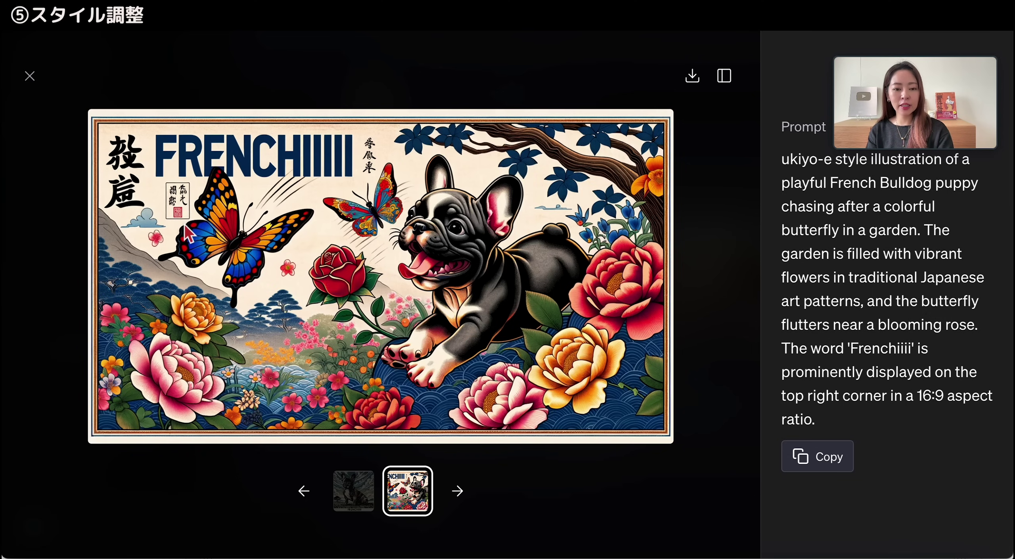
click(30, 76)
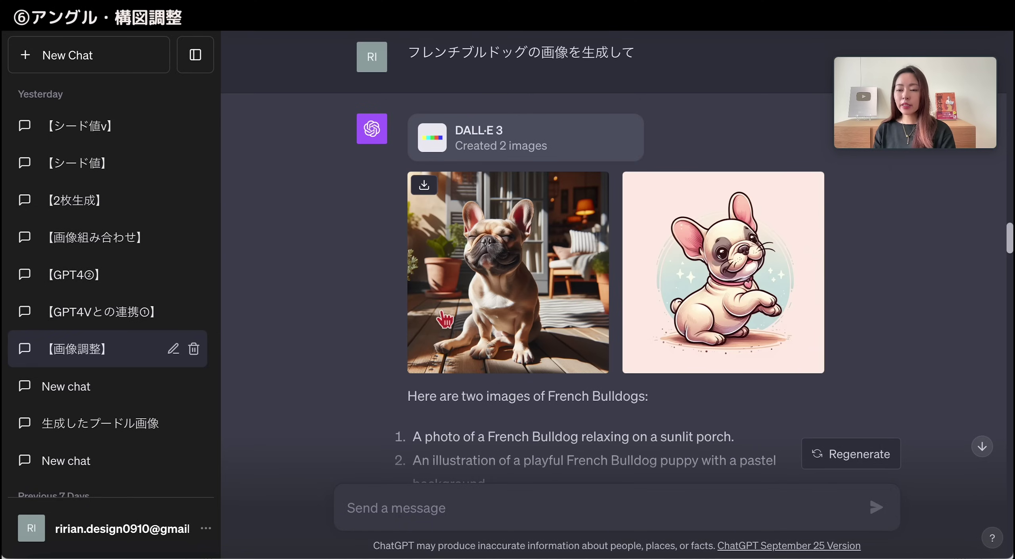
View the porch-photo and pastel-puppy bulldog images with their prompts in the full-size viewer
click(440, 316)
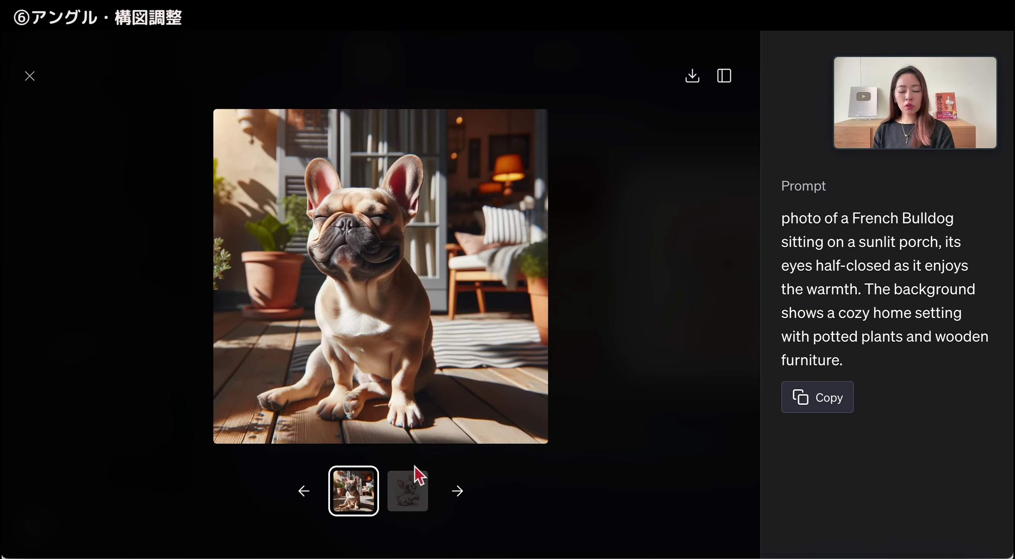
click(413, 491)
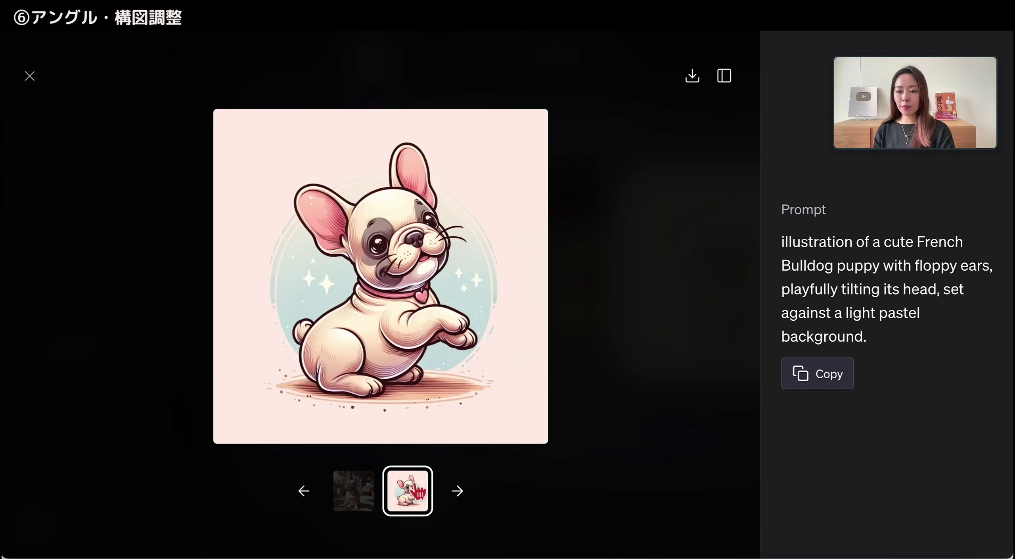
key(Escape)
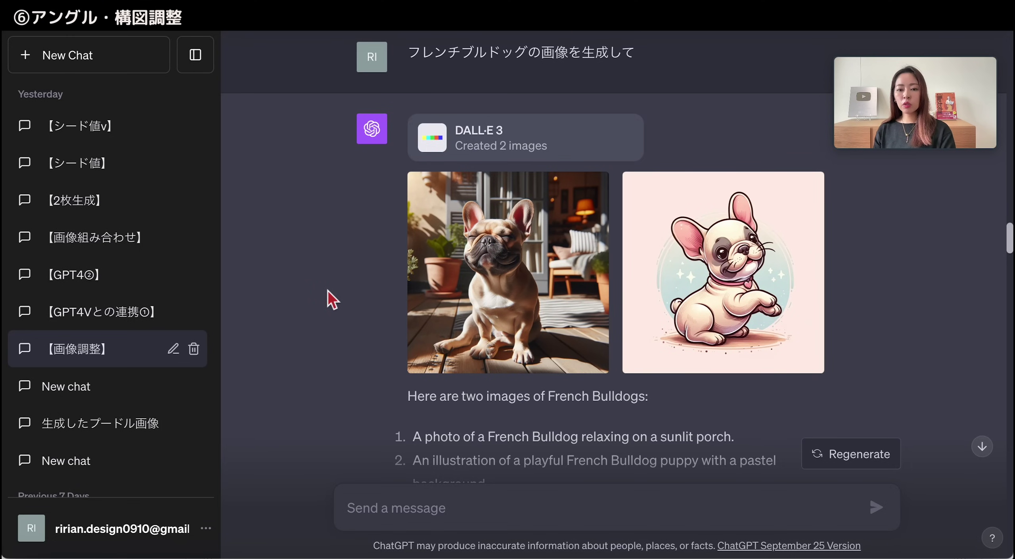
click(470, 294)
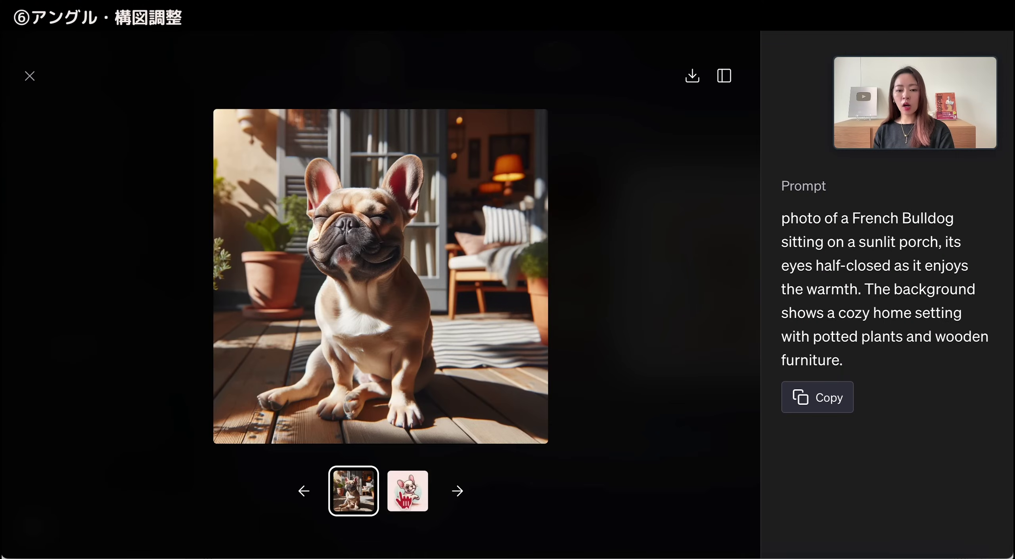
click(404, 495)
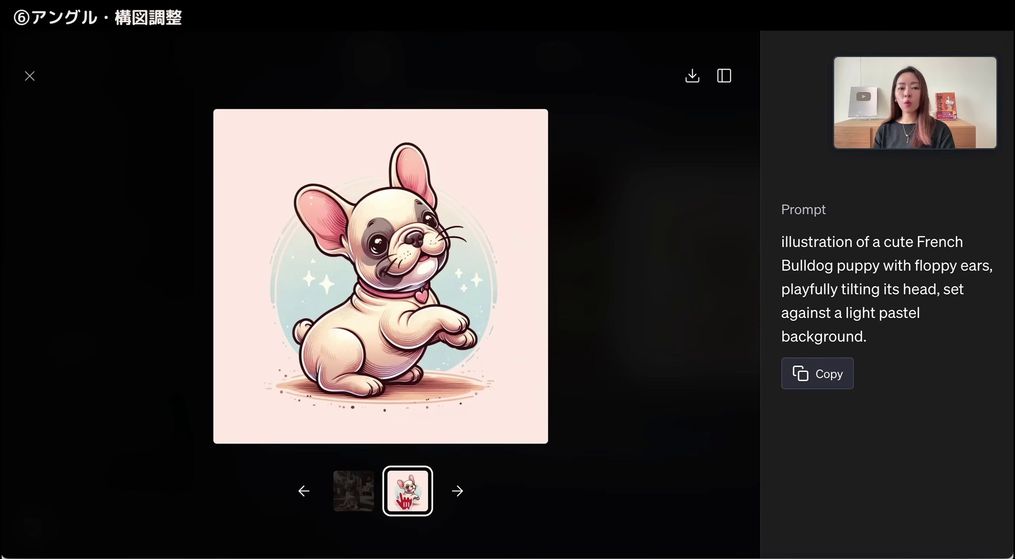
click(124, 238)
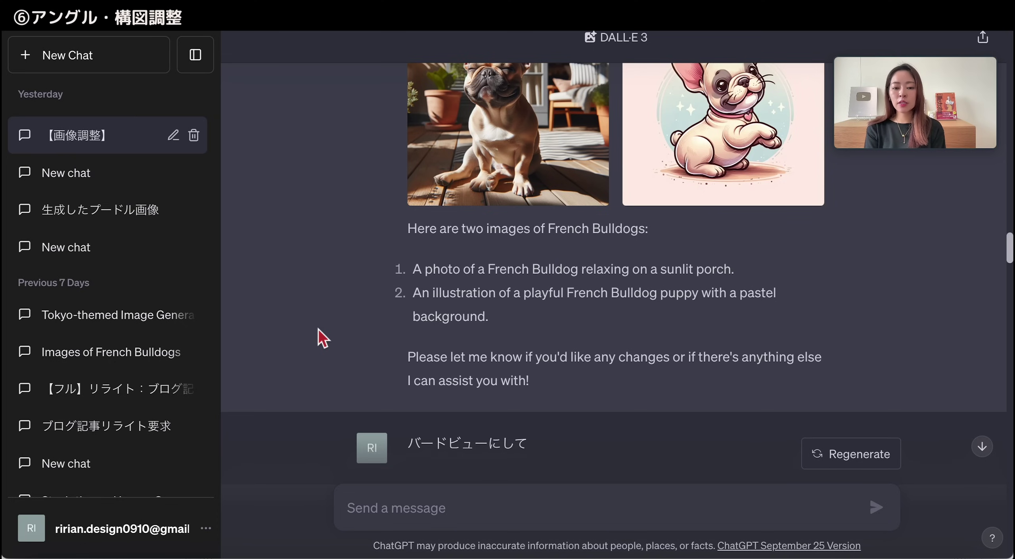
View both bird's-eye bulldog images with their prompts, then scroll down to the worm's-eye results
scroll(323, 338, down, 3)
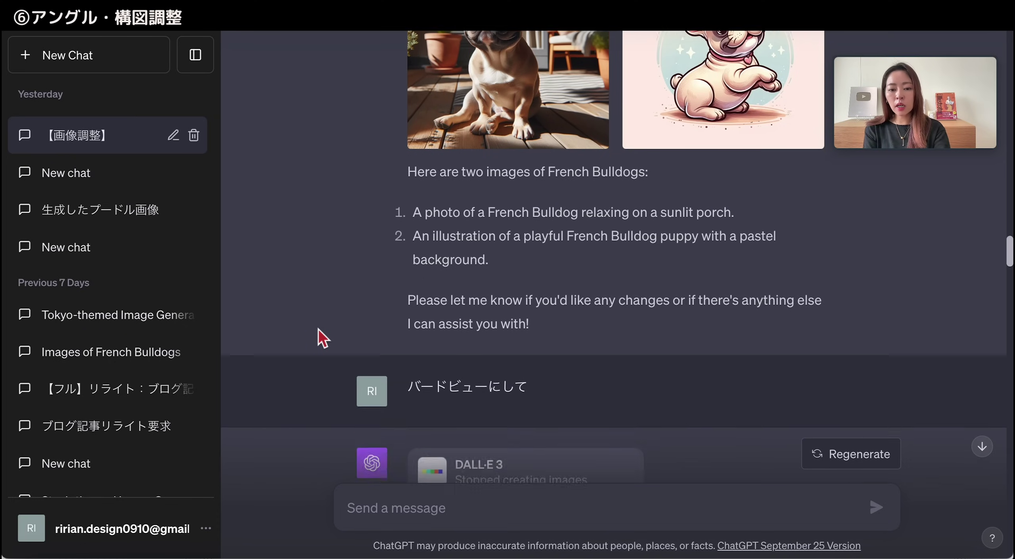
scroll(324, 338, down, 3)
scroll(323, 338, down, 5)
click(448, 294)
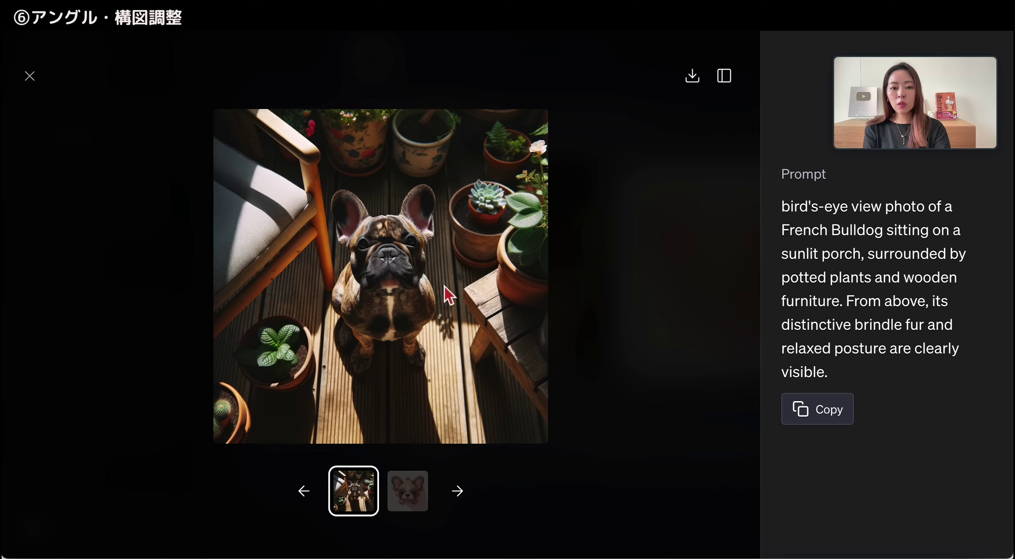
click(405, 492)
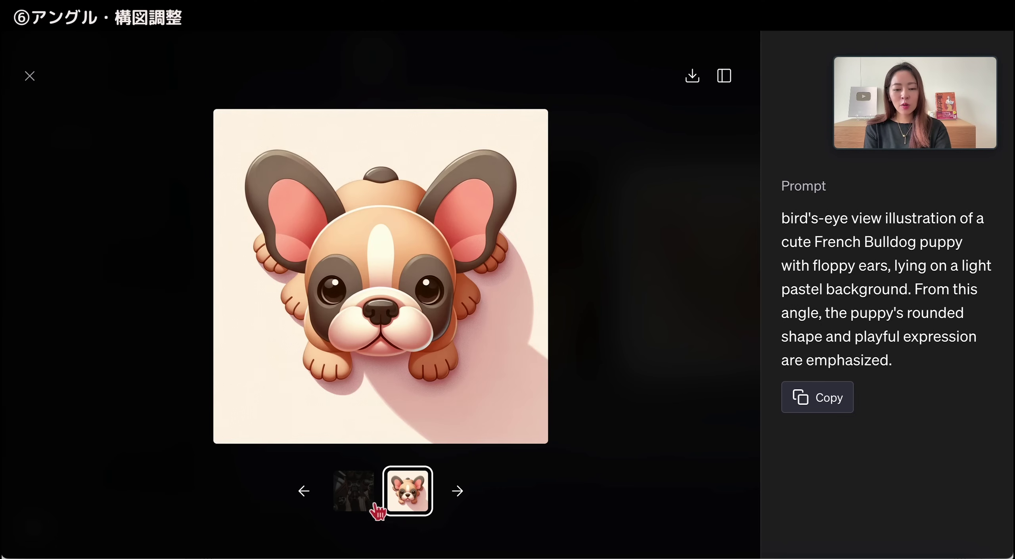
click(357, 501)
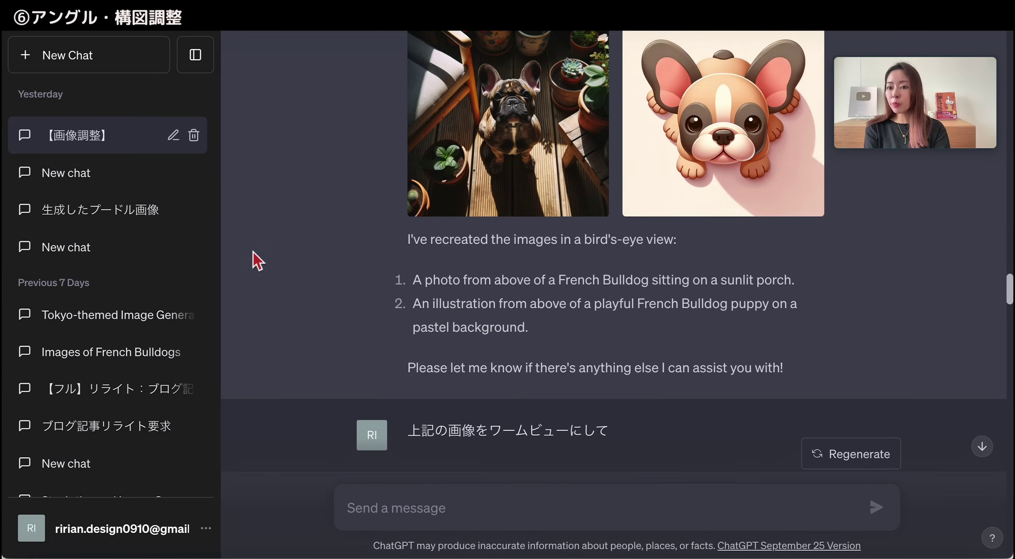
scroll(296, 345, down, 2)
scroll(296, 344, down, 3)
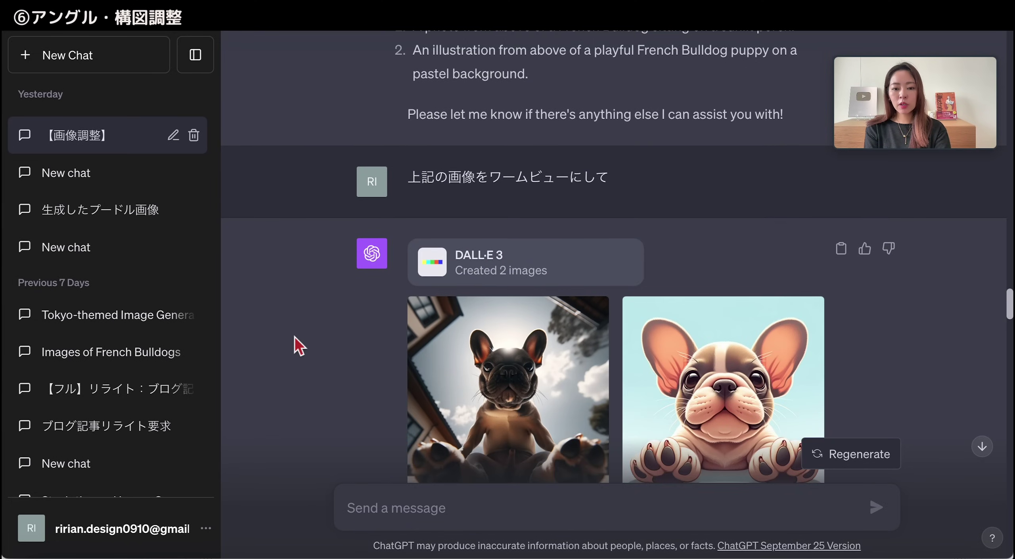
scroll(299, 345, down, 2)
click(438, 341)
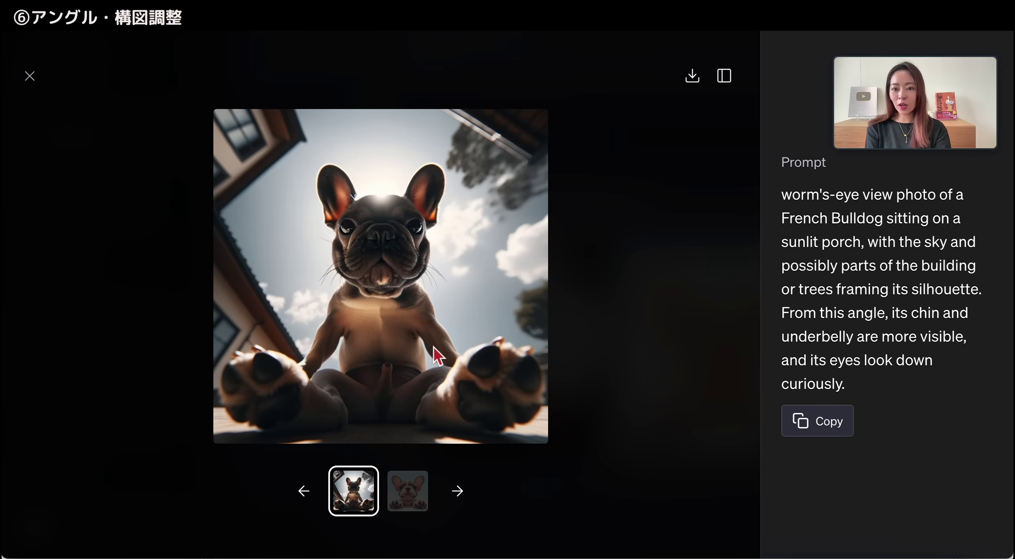
click(425, 495)
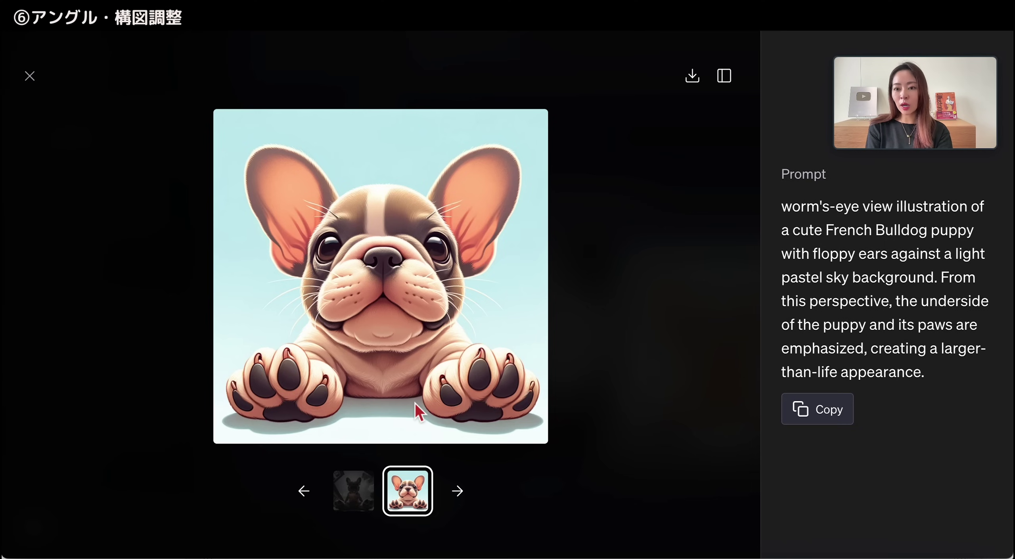
click(357, 490)
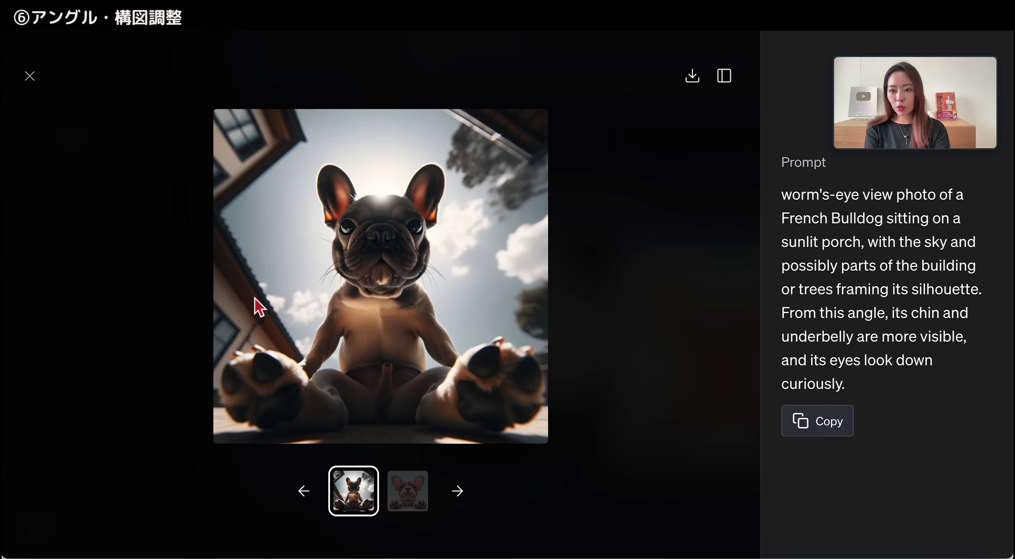
click(30, 76)
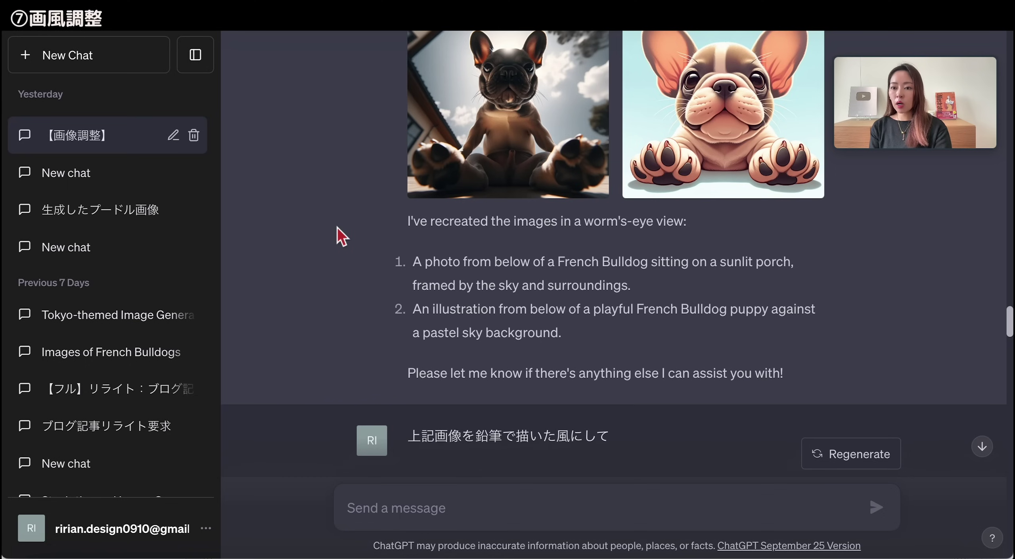
drag(474, 437, 545, 442)
click(545, 442)
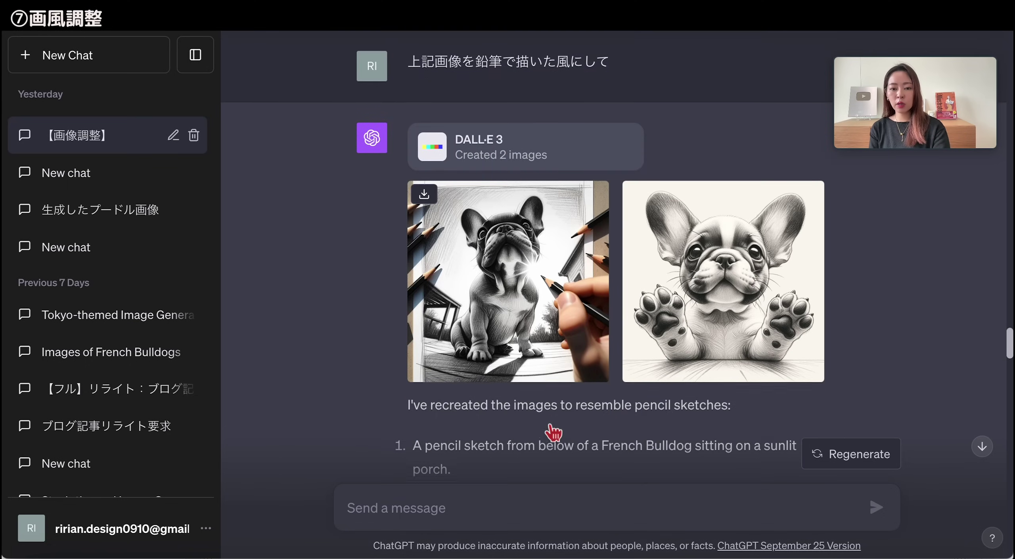
click(547, 337)
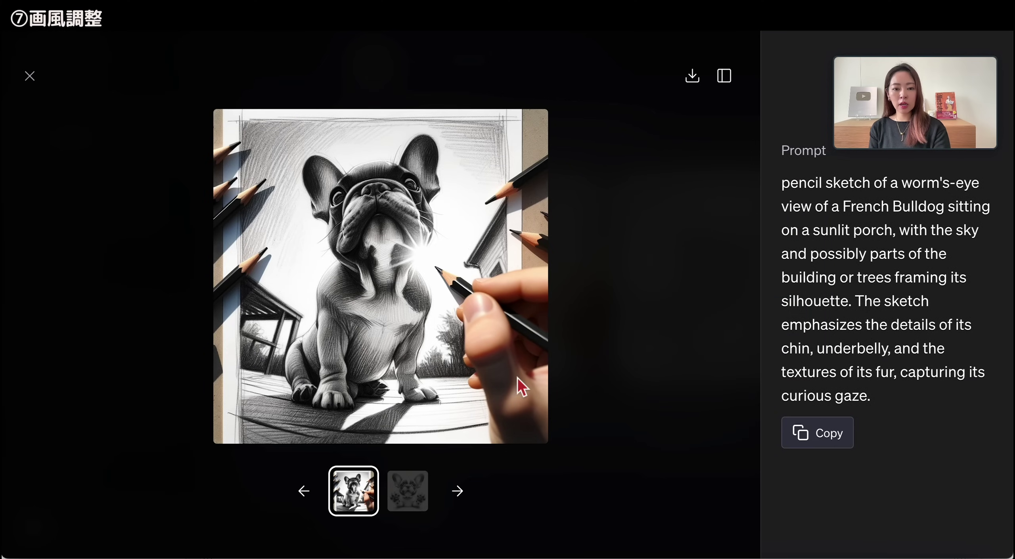
click(407, 495)
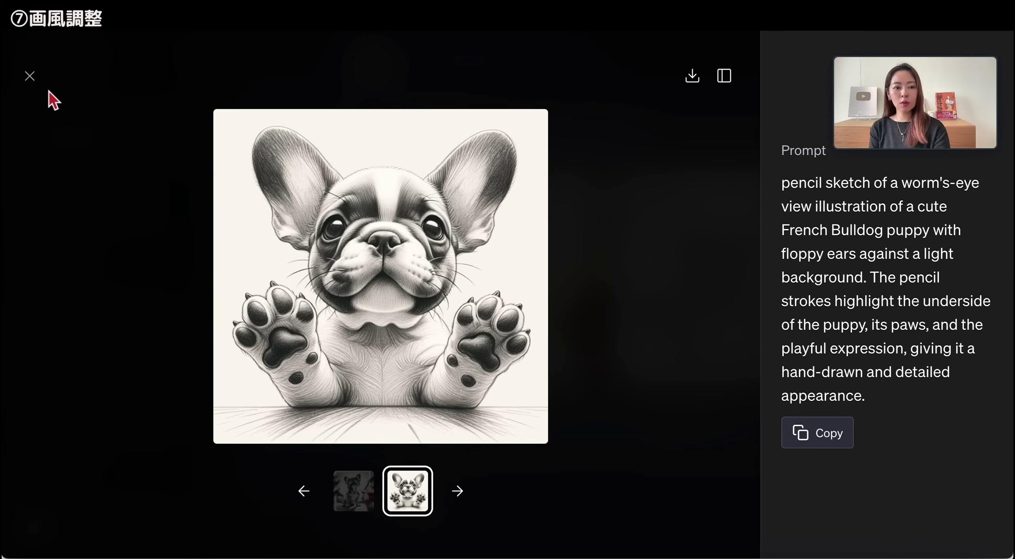
click(38, 82)
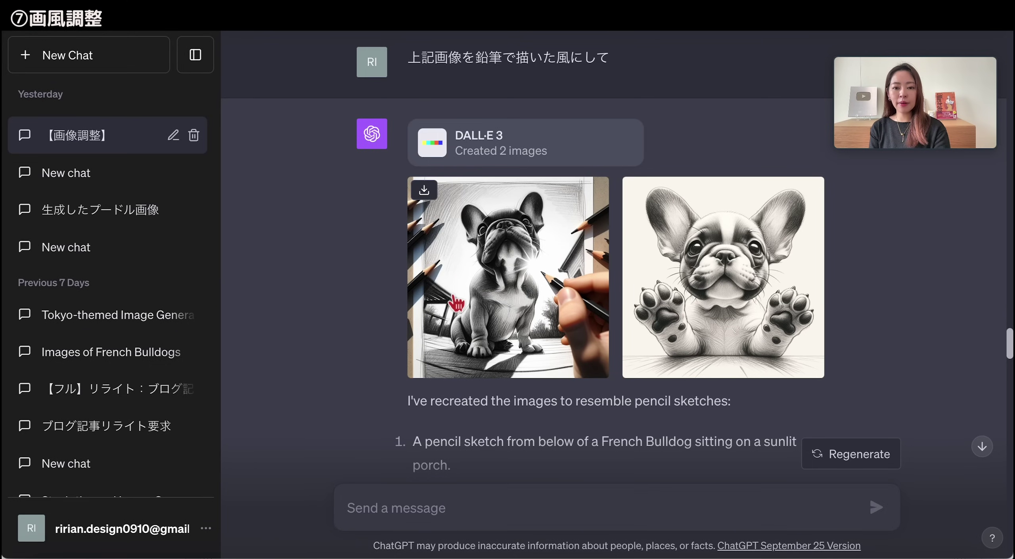
scroll(456, 303, down, 5)
drag(462, 421, 478, 422)
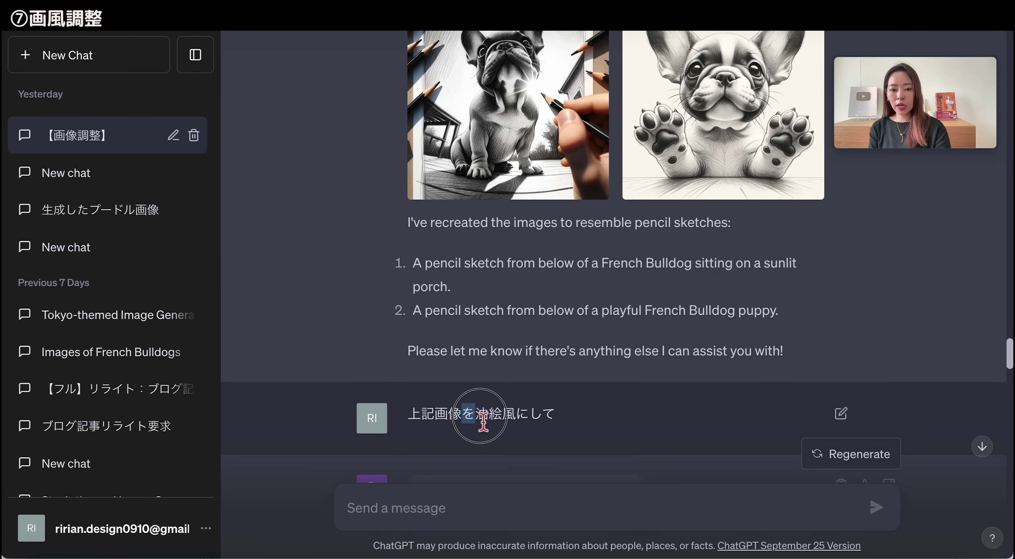
scroll(478, 423, down, 1)
click(483, 452)
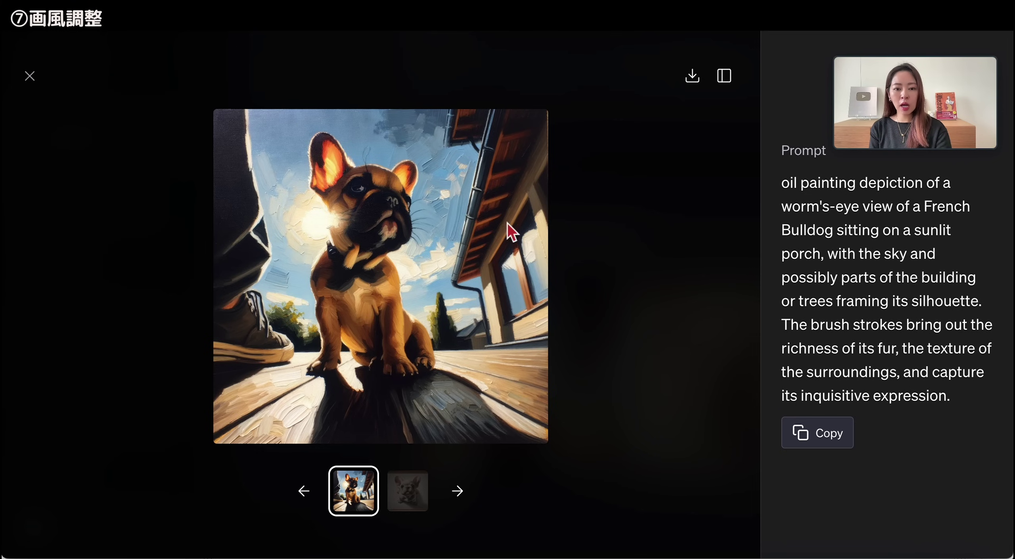
click(420, 493)
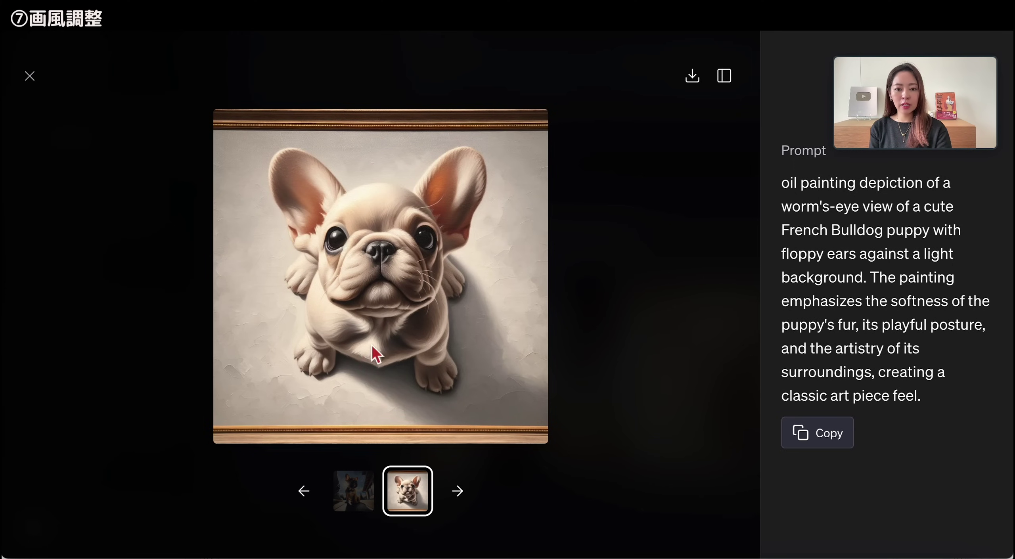
key(Escape)
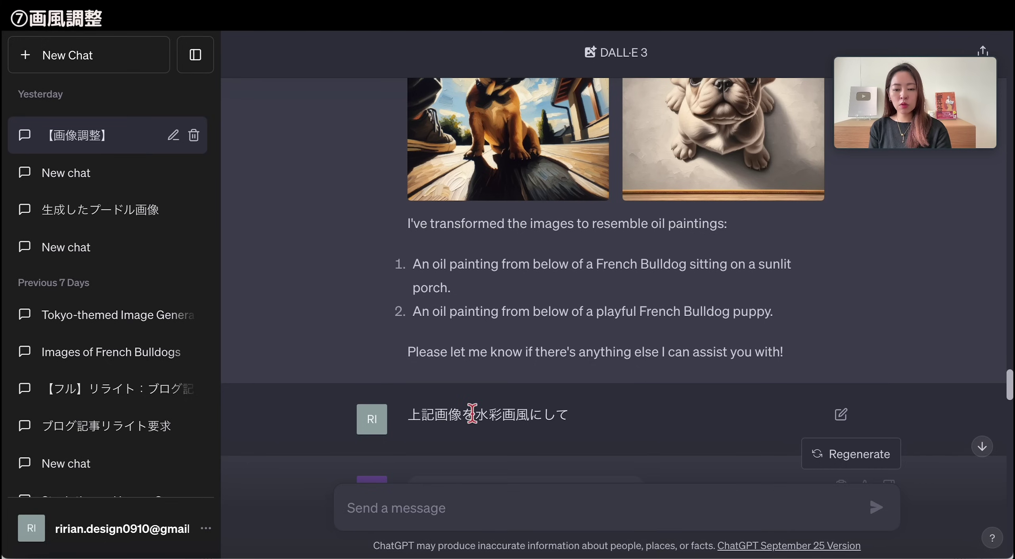
Open both watercolor bulldog images full size and read their prompts
drag(474, 415, 515, 415)
scroll(520, 417, down, 6)
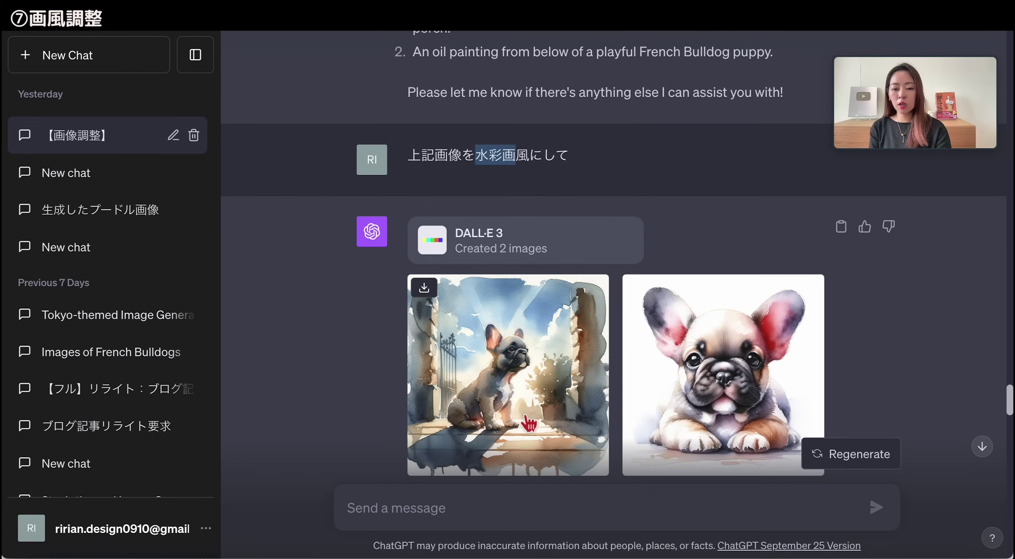
click(536, 368)
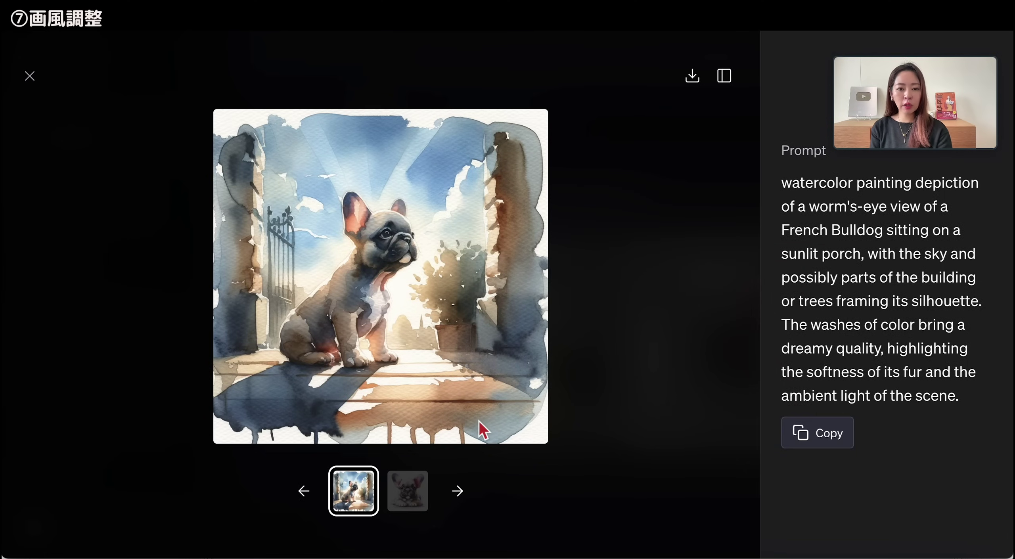
click(432, 490)
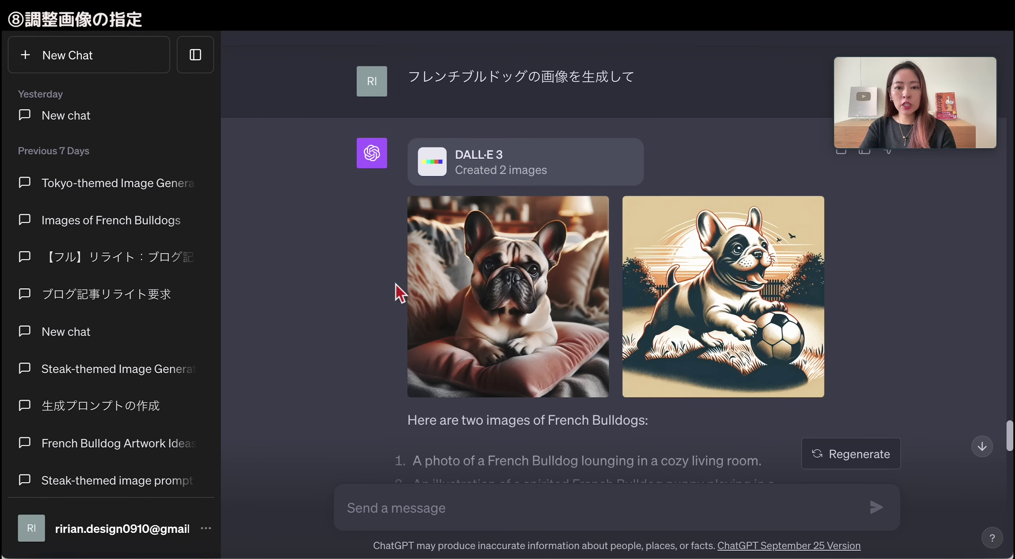
View the cushion bulldog photo and the ball-playing puppy illustration with their prompts
scroll(403, 281, down, 1)
click(413, 281)
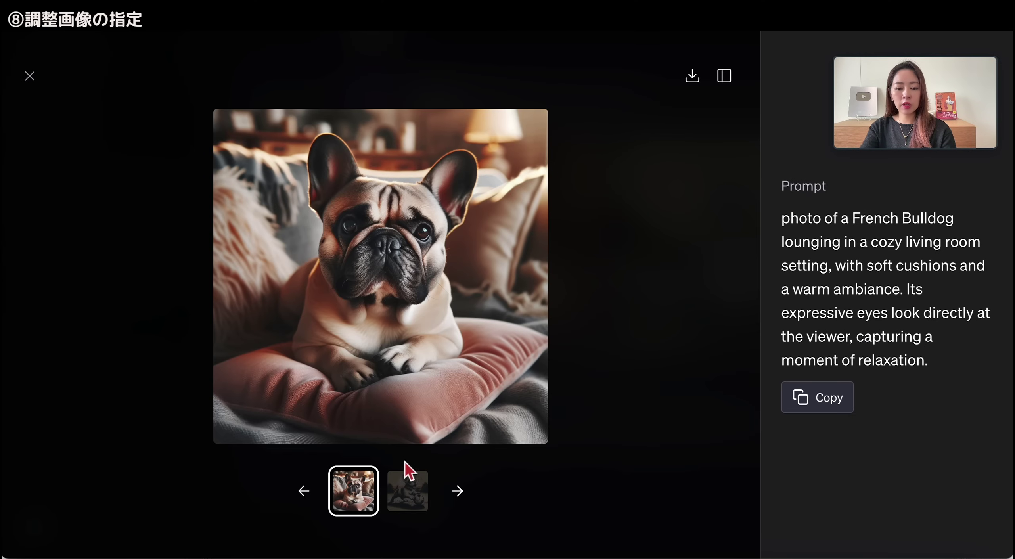
click(412, 503)
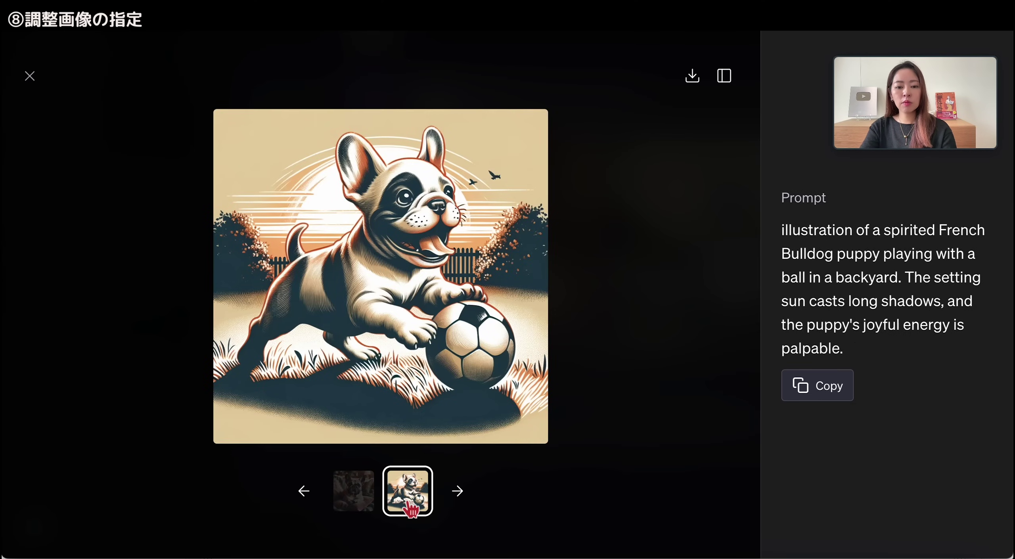
click(34, 78)
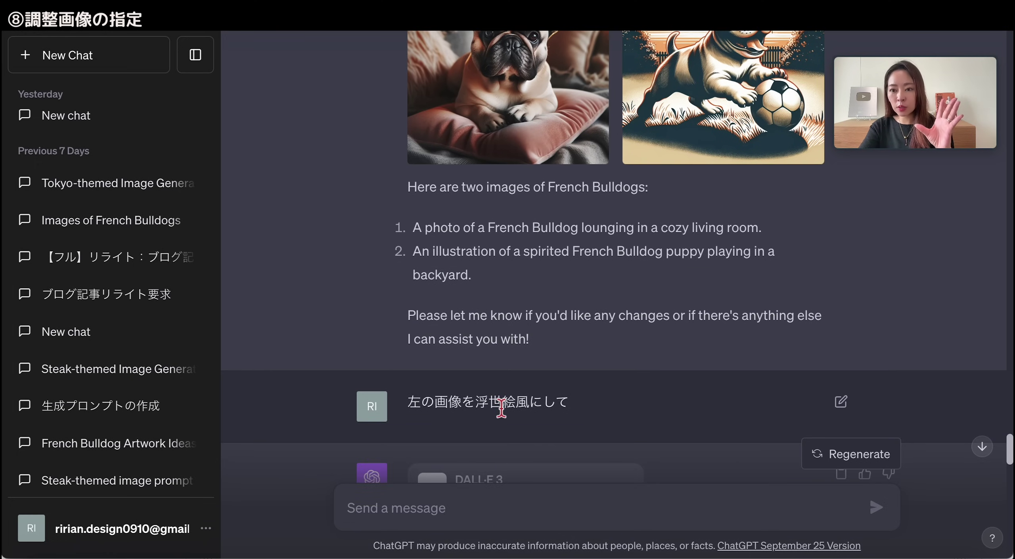
Open the ukiyo-e bulldog image full size, then close the viewer
scroll(502, 409, down, 4)
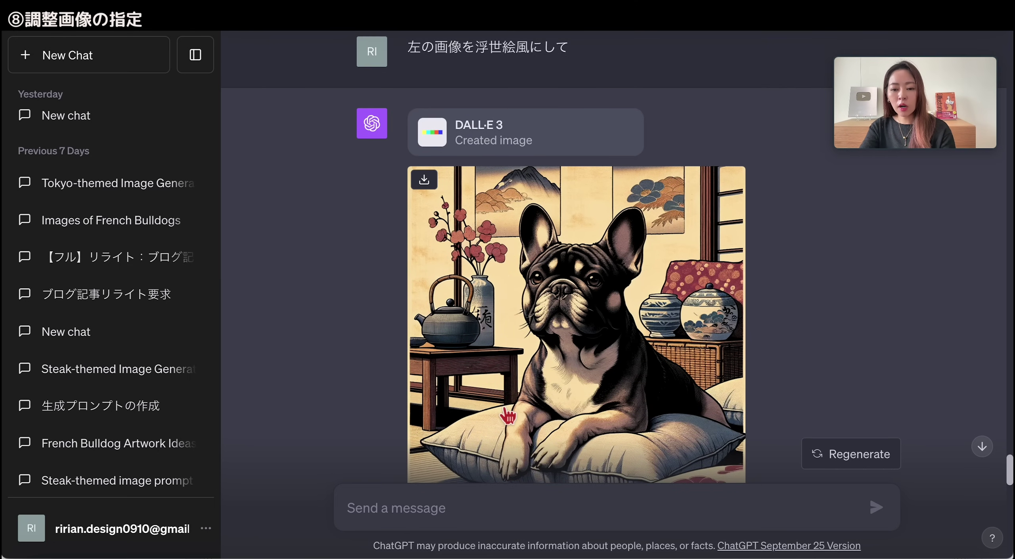
click(505, 408)
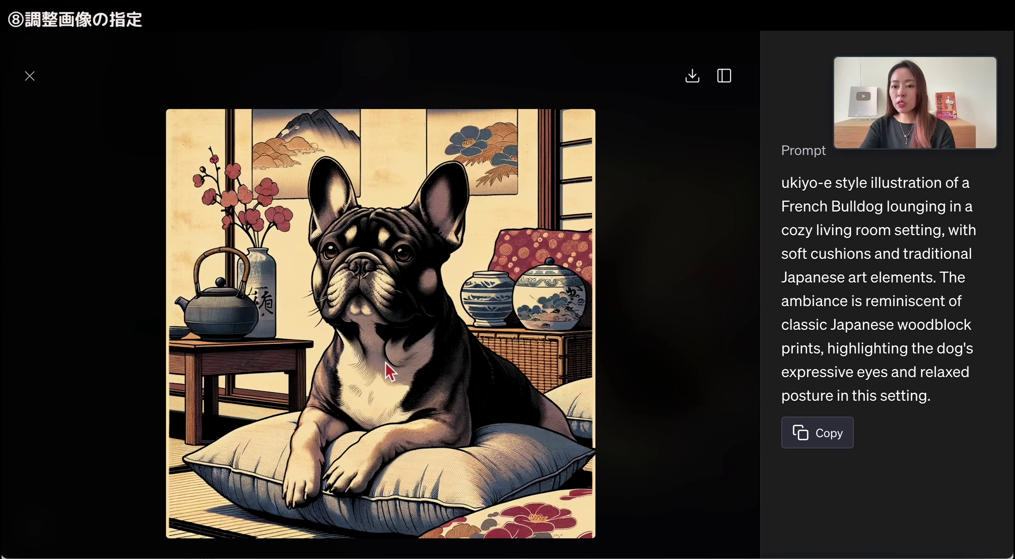
click(37, 79)
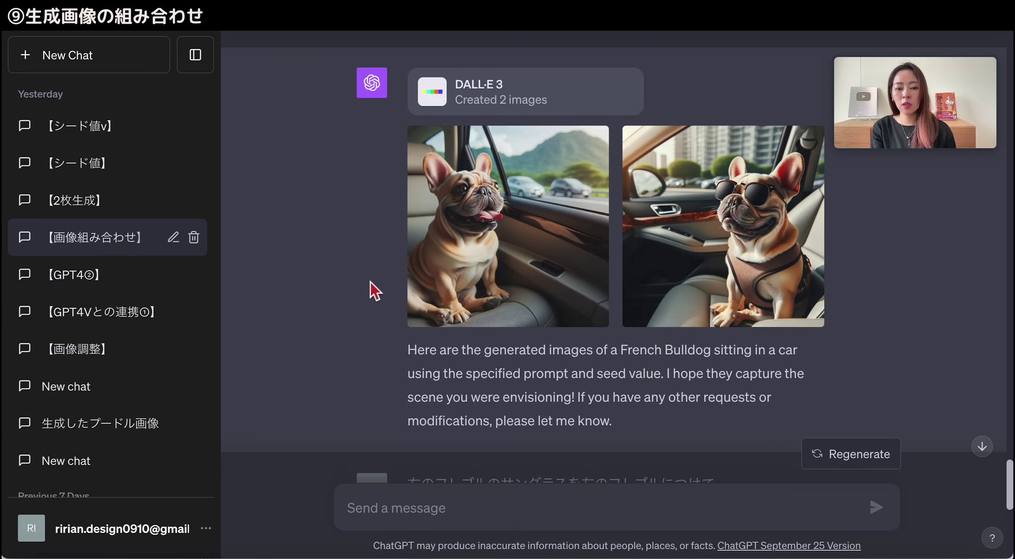
Highlight, then clear, the part of the sunglasses request naming the left bulldog
scroll(370, 281, down, 3)
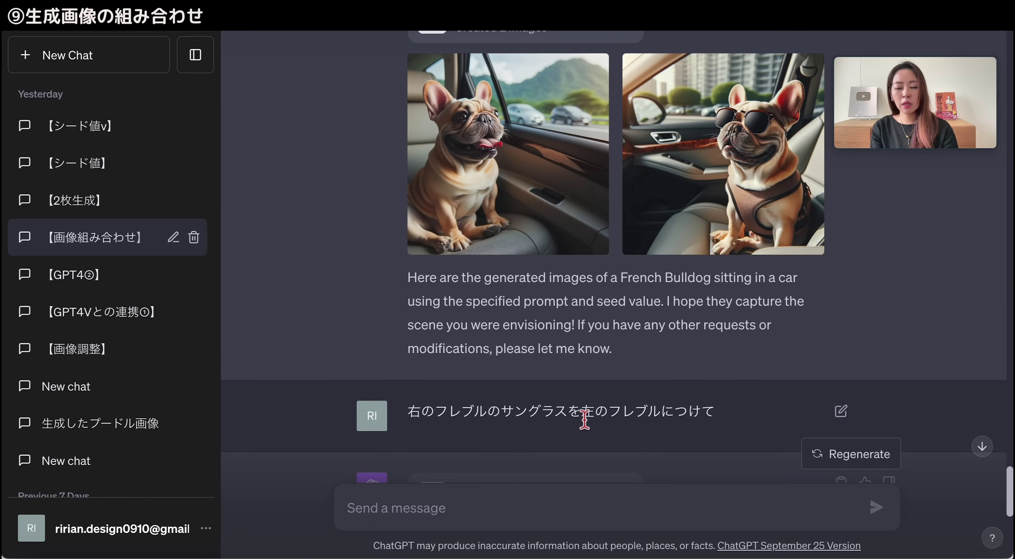
drag(582, 412, 702, 414)
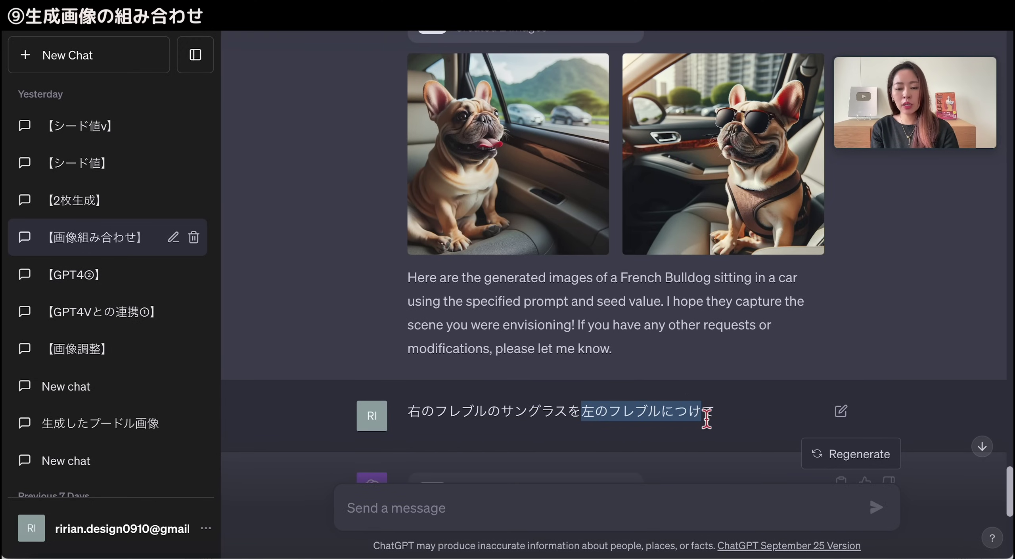
click(747, 426)
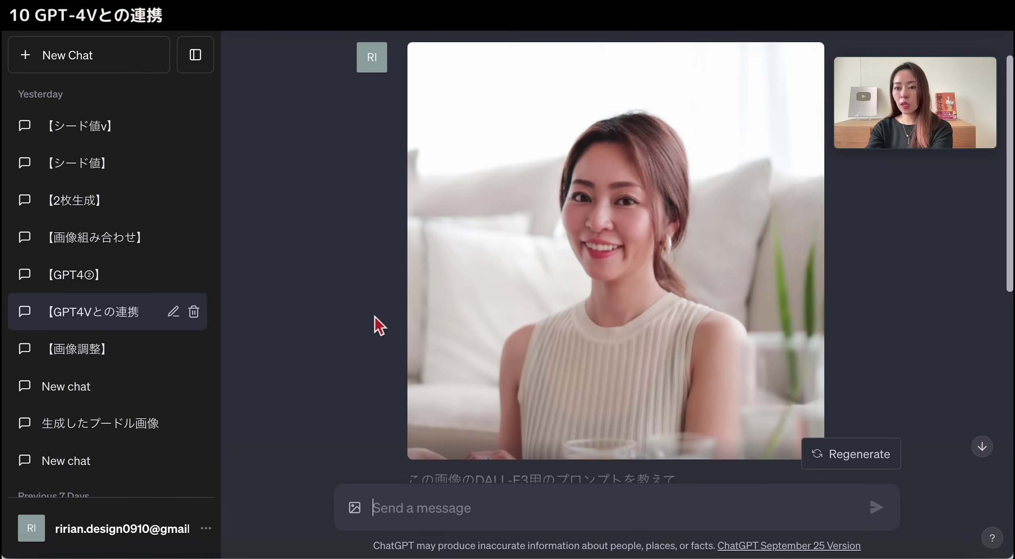
Review the GPT-4V replies, highlighting the suggested English prompt and the Japanese prompt sent
scroll(374, 316, up, 1)
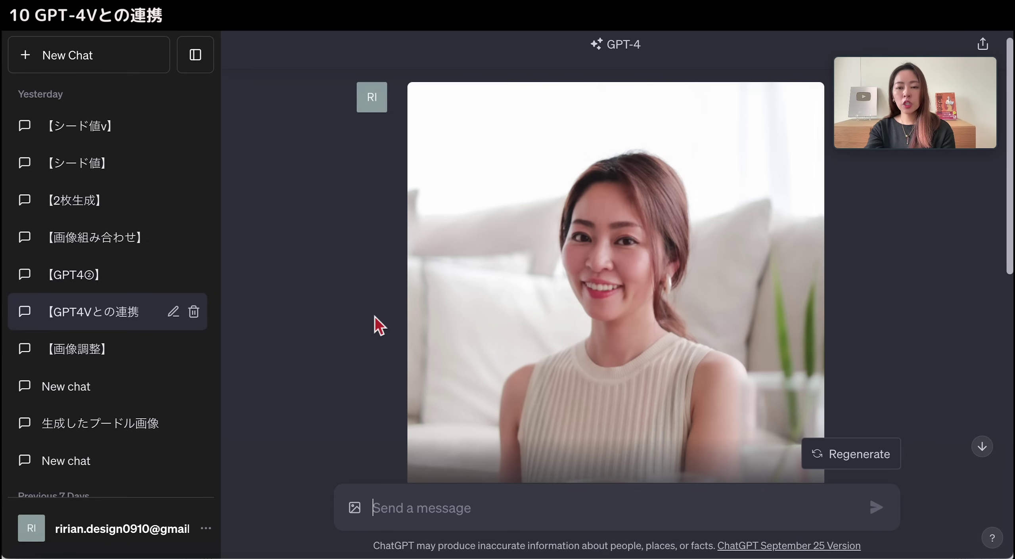
scroll(374, 316, up, 1)
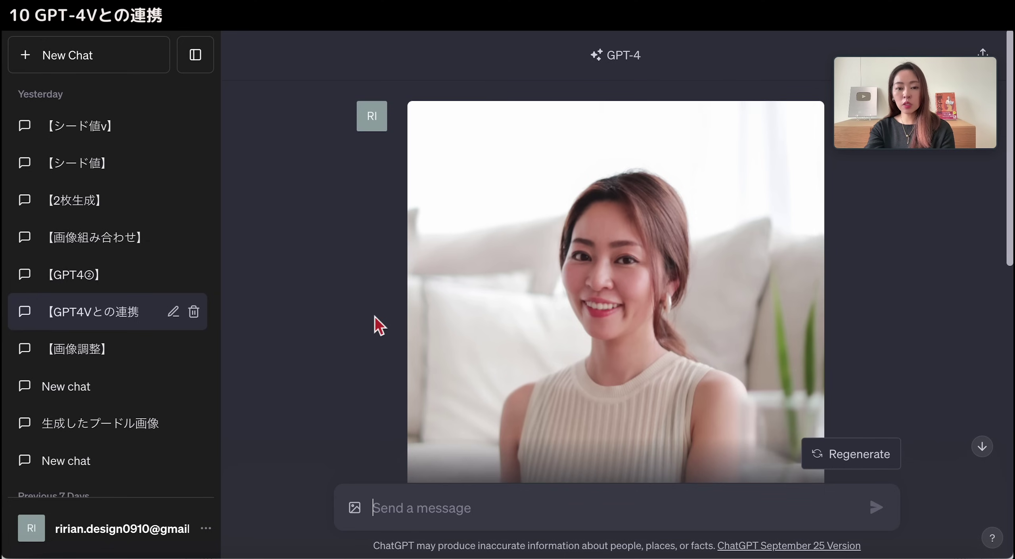
scroll(372, 314, down, 1)
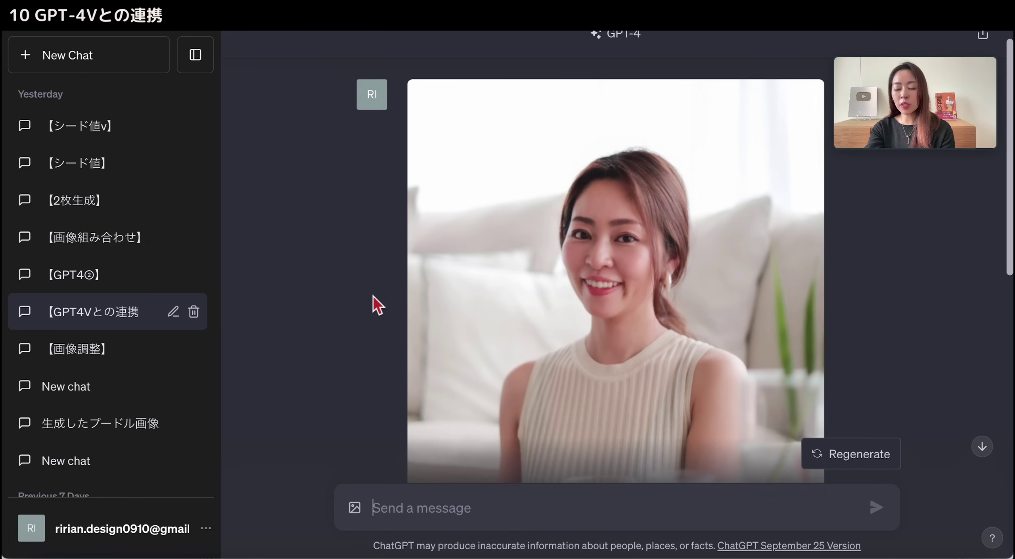
scroll(379, 365, down, 3)
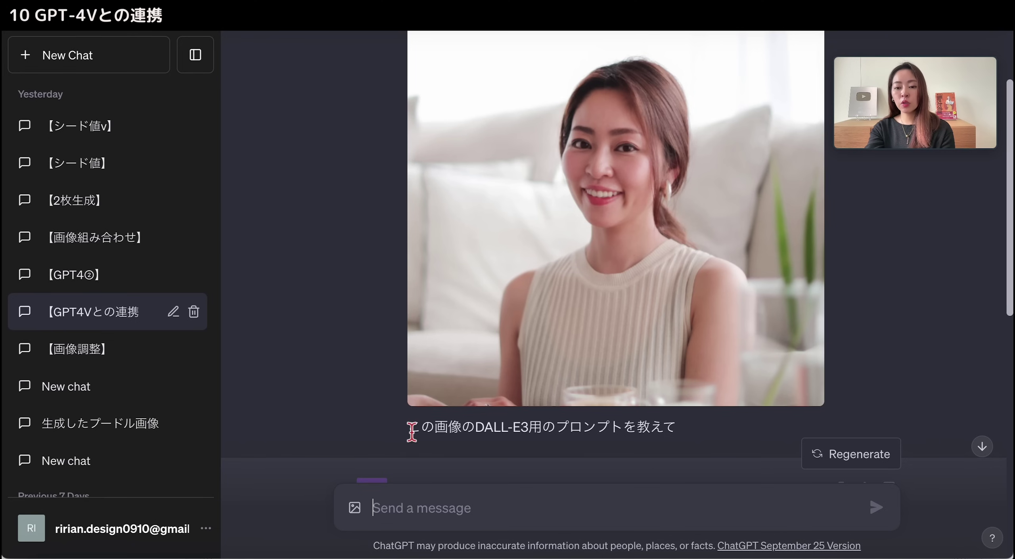
scroll(415, 430, down, 2)
scroll(415, 431, down, 4)
drag(412, 304, 670, 413)
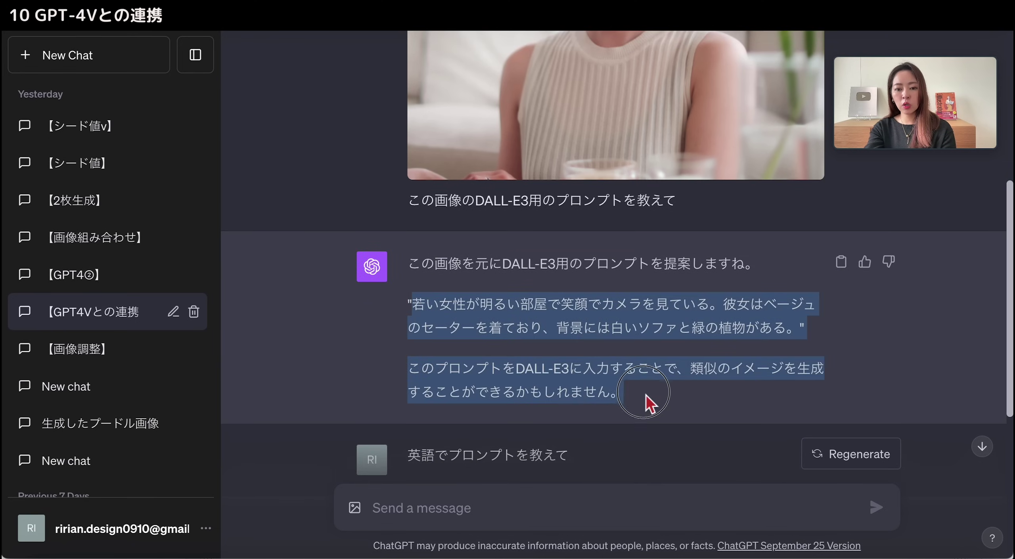
click(676, 411)
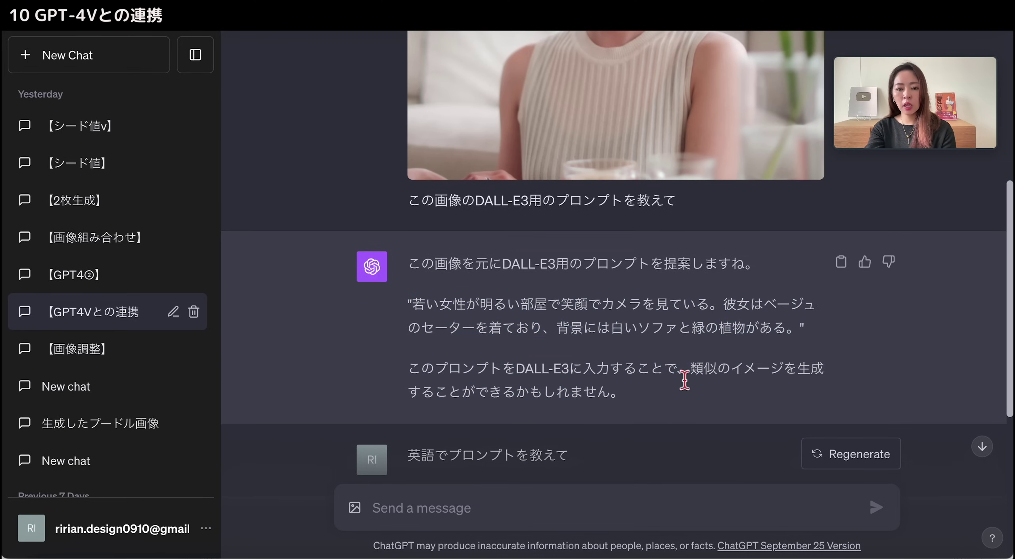
scroll(682, 376, down, 7)
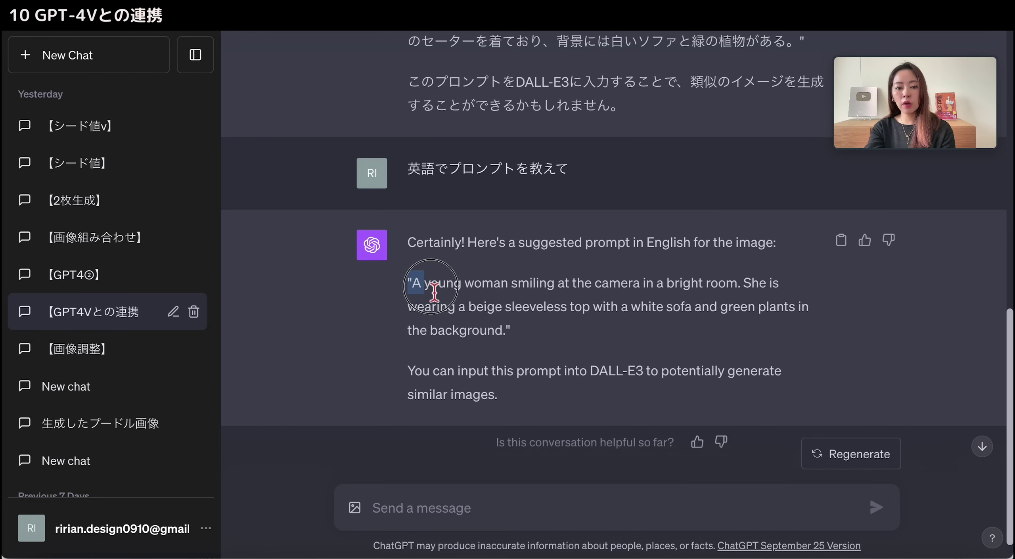
drag(411, 280, 516, 345)
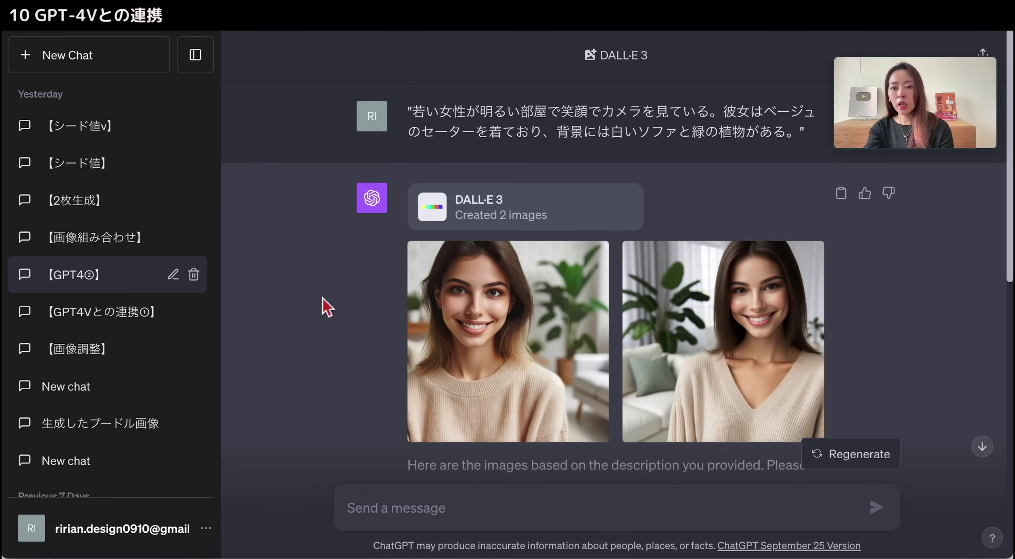
drag(412, 112, 806, 132)
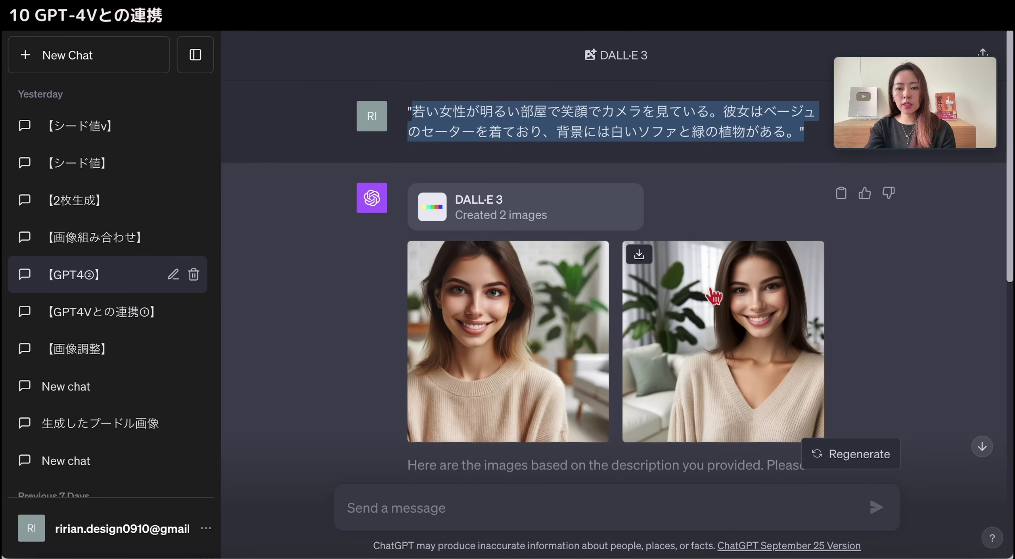
Open the generated sleeveless-top images full-screen and compare them with their DALL·E prompts
scroll(712, 331, down, 1)
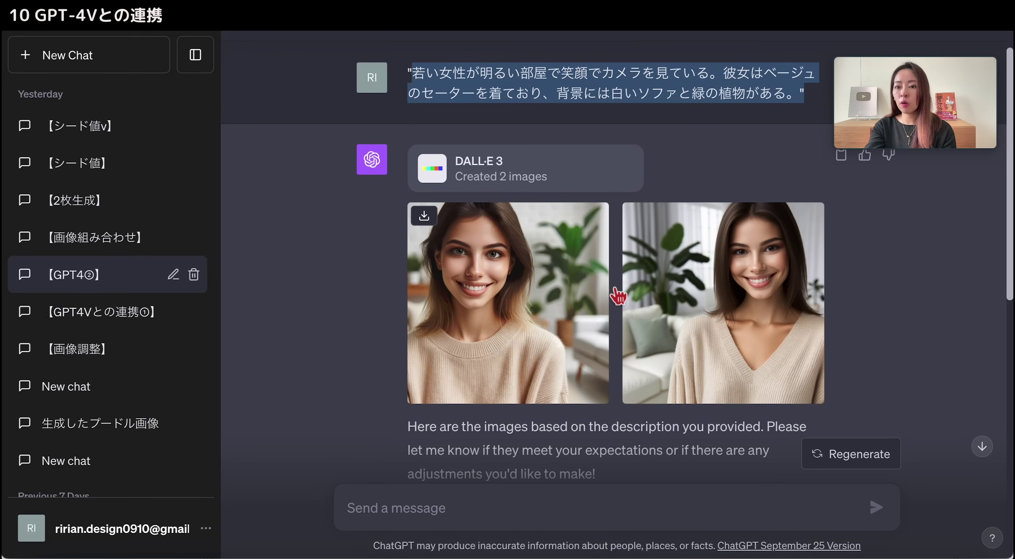
click(624, 295)
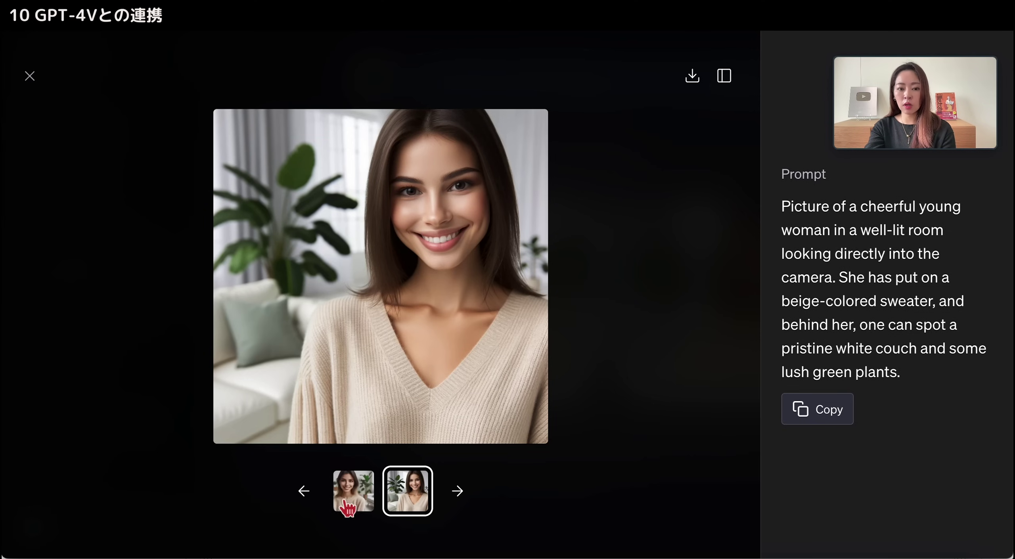
click(353, 509)
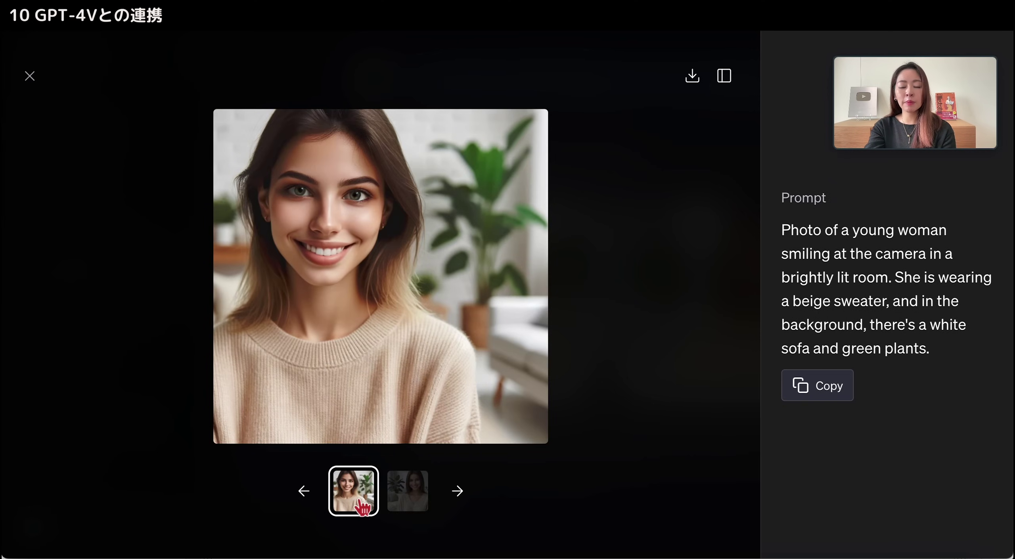
click(187, 262)
drag(408, 380, 523, 430)
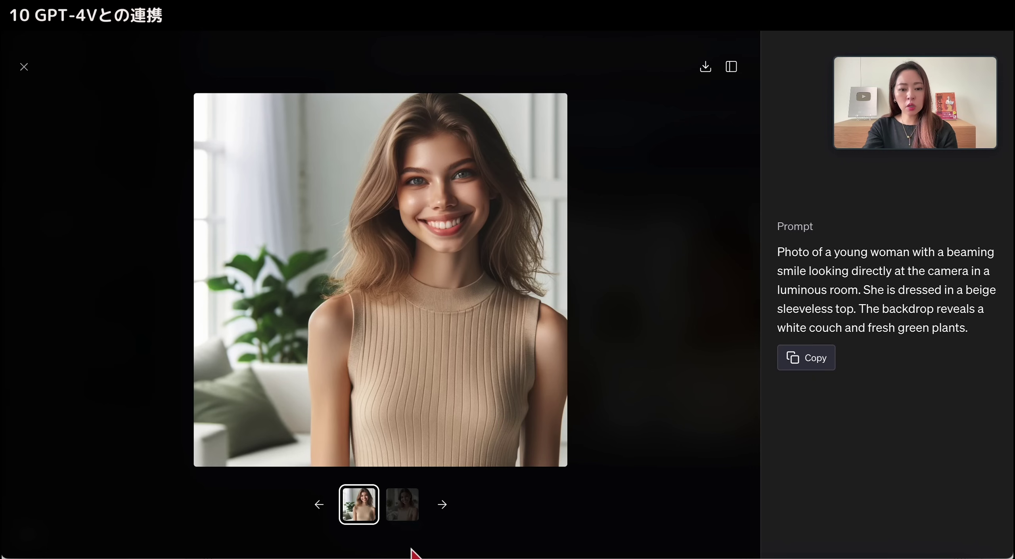
click(415, 520)
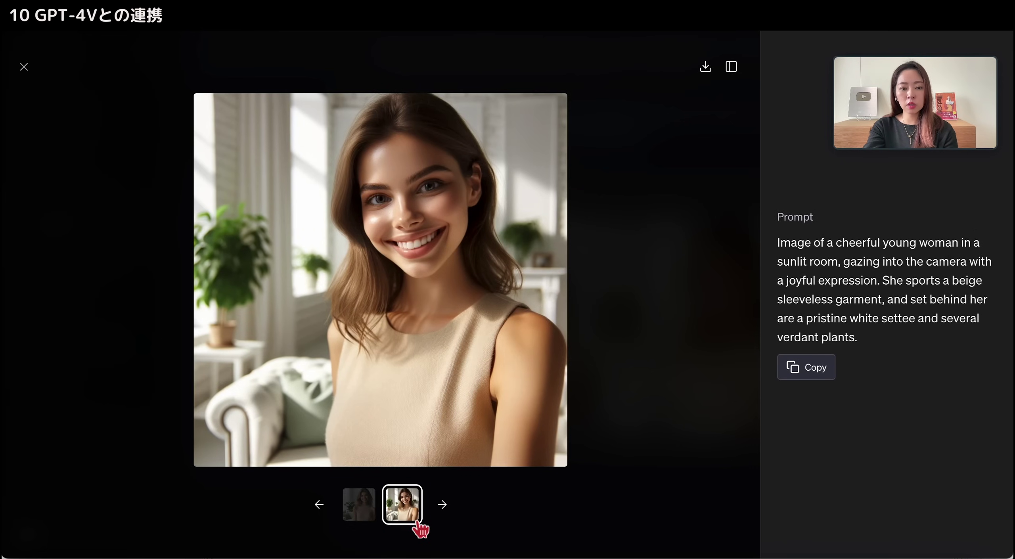
click(369, 523)
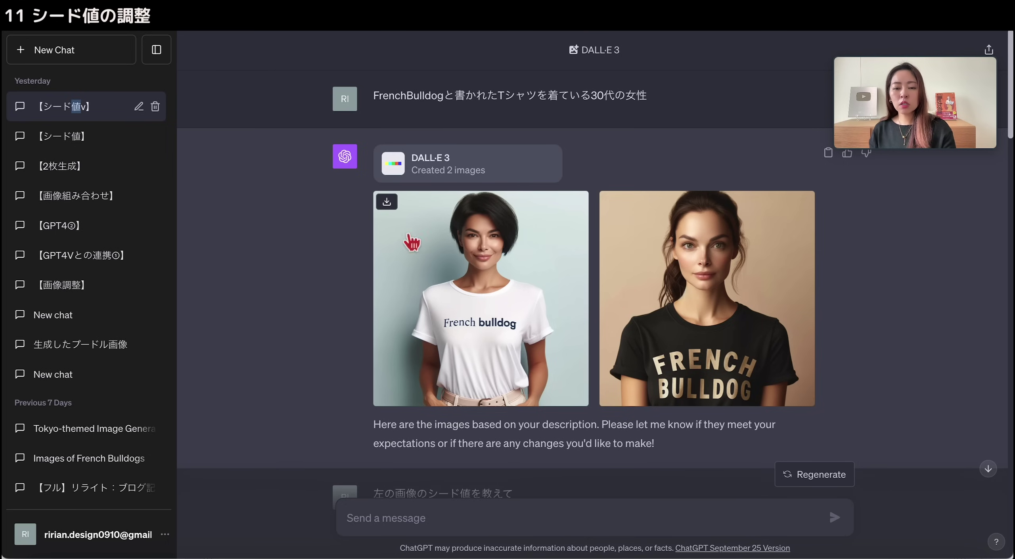
click(475, 289)
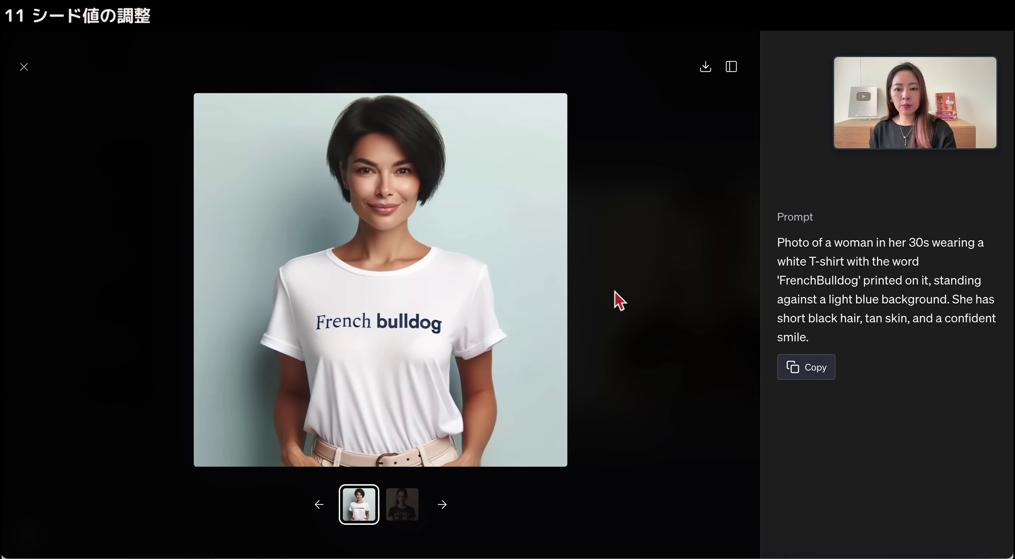
click(402, 503)
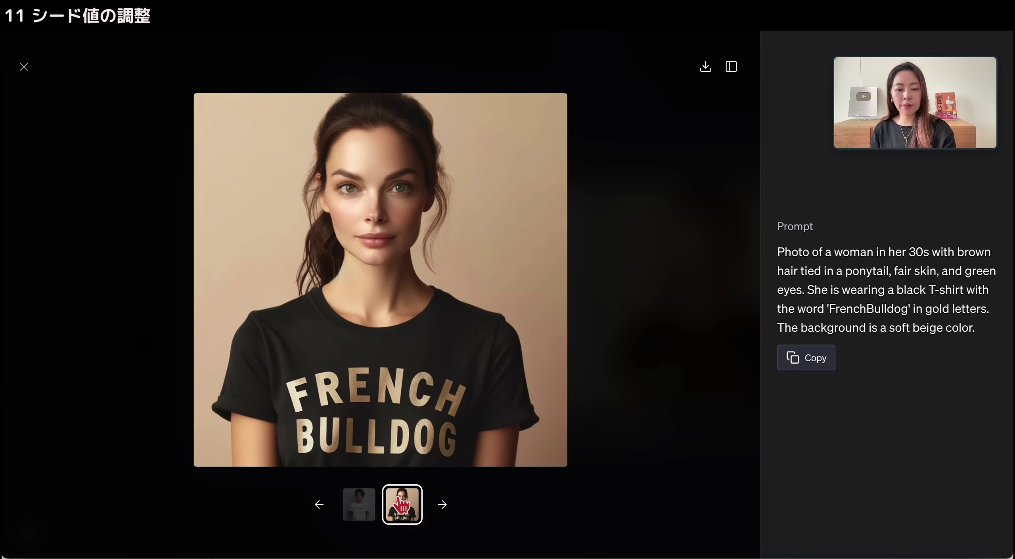
key(Escape)
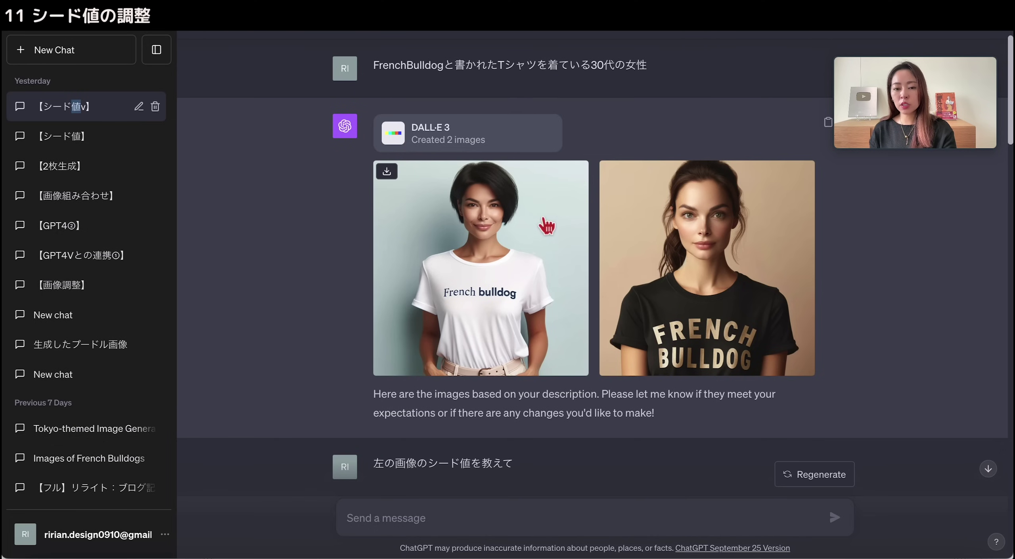
scroll(417, 401, down, 1)
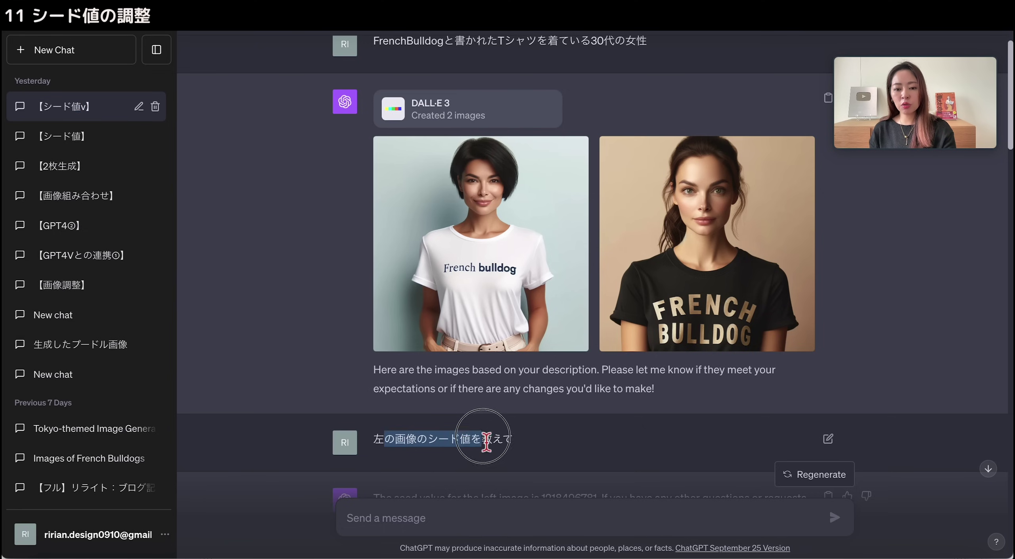
drag(386, 444, 540, 445)
scroll(397, 440, down, 2)
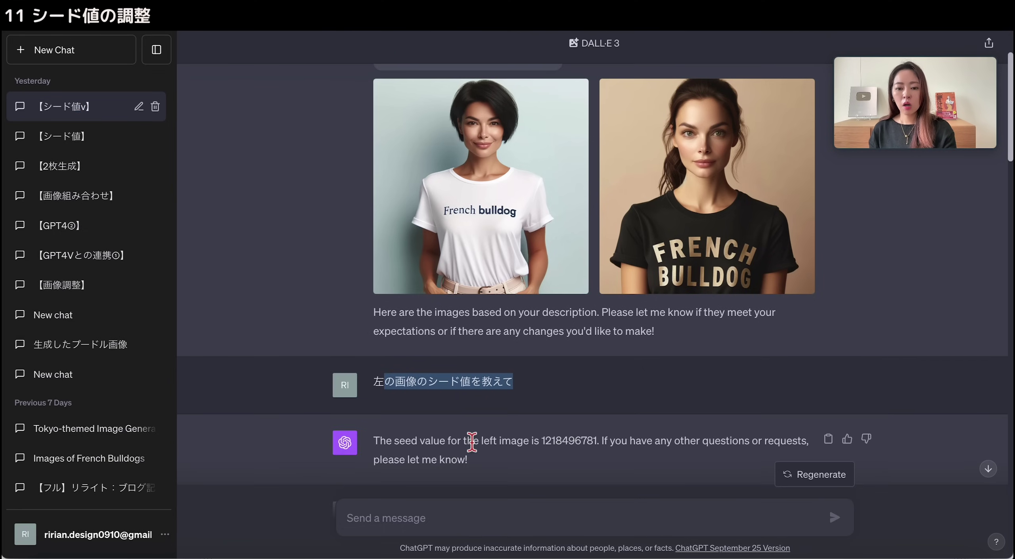
click(397, 446)
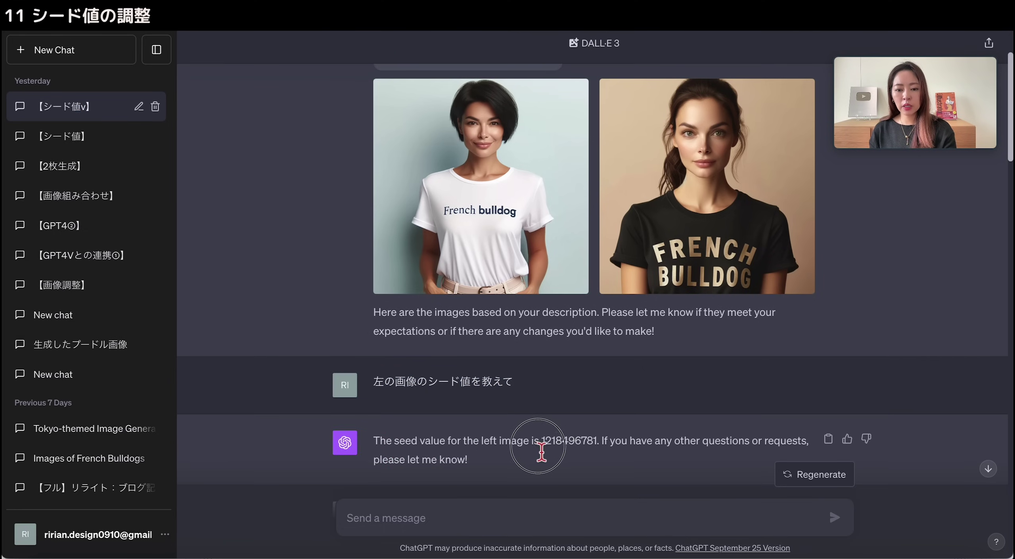
drag(542, 446, 599, 447)
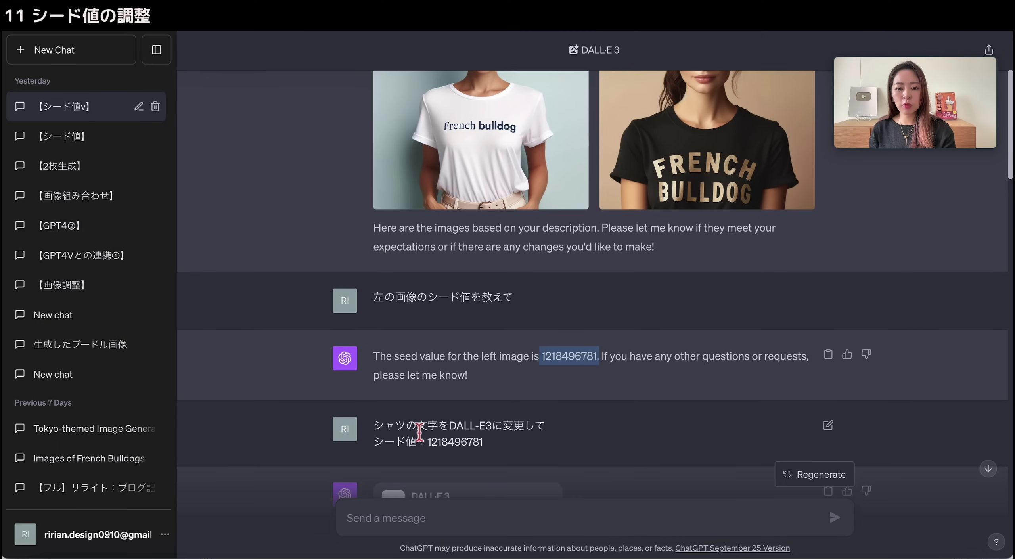
Highlight the shirt-text change request, the seed-value label and the seed number in the reply
drag(417, 428, 530, 431)
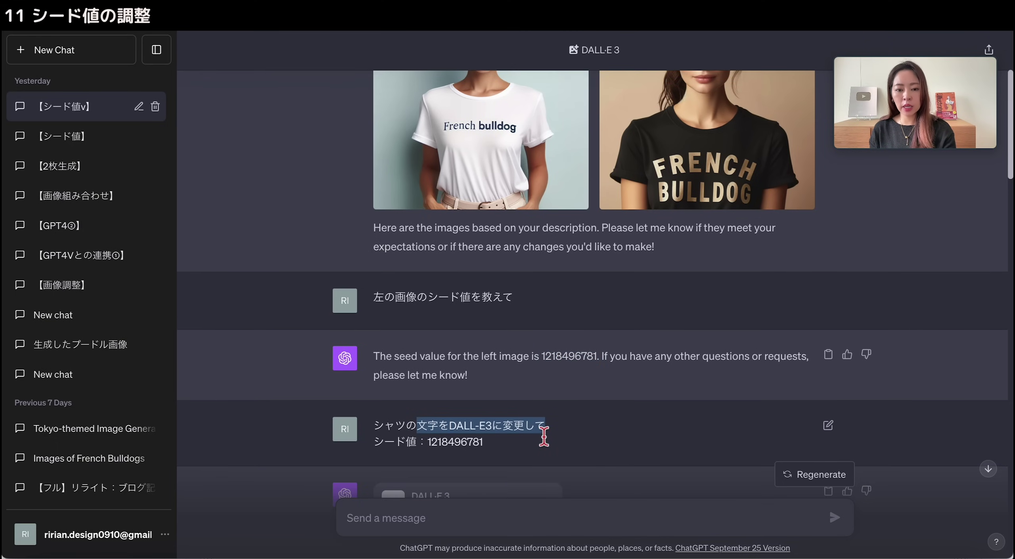
drag(375, 443, 420, 446)
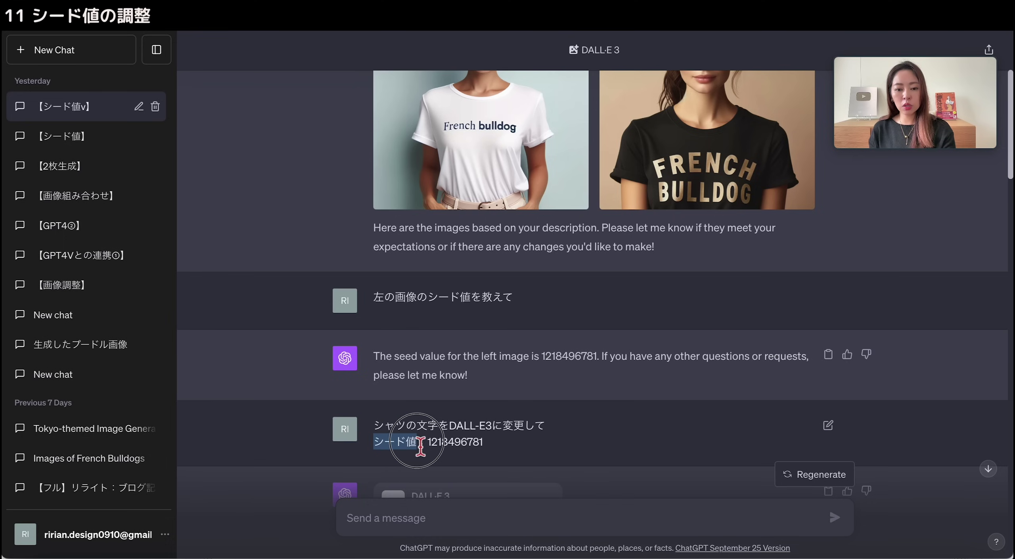
double_click(560, 356)
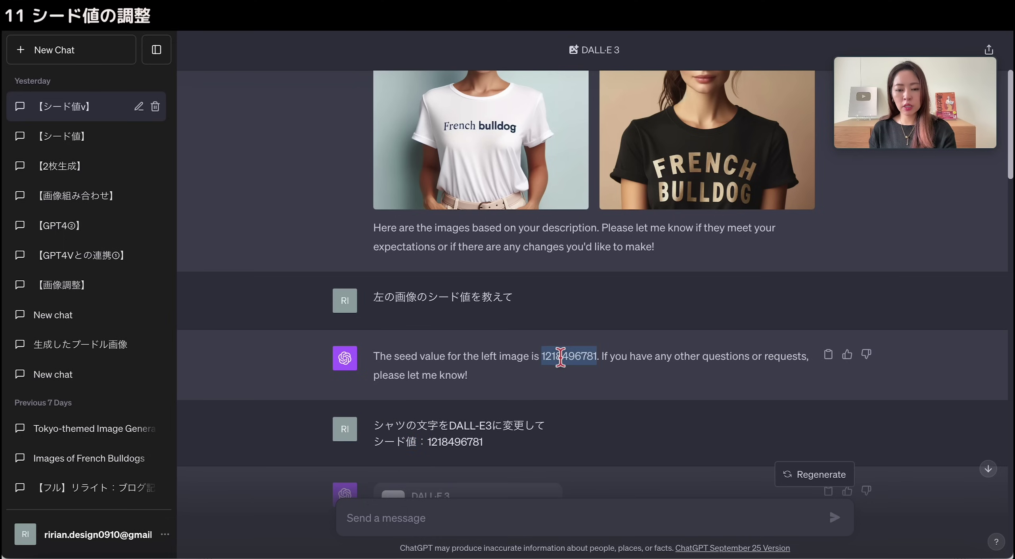
click(455, 444)
Open the regenerated DALL-E3 T-shirt image to read its full prompt, then close the viewer
scroll(455, 444, down, 3)
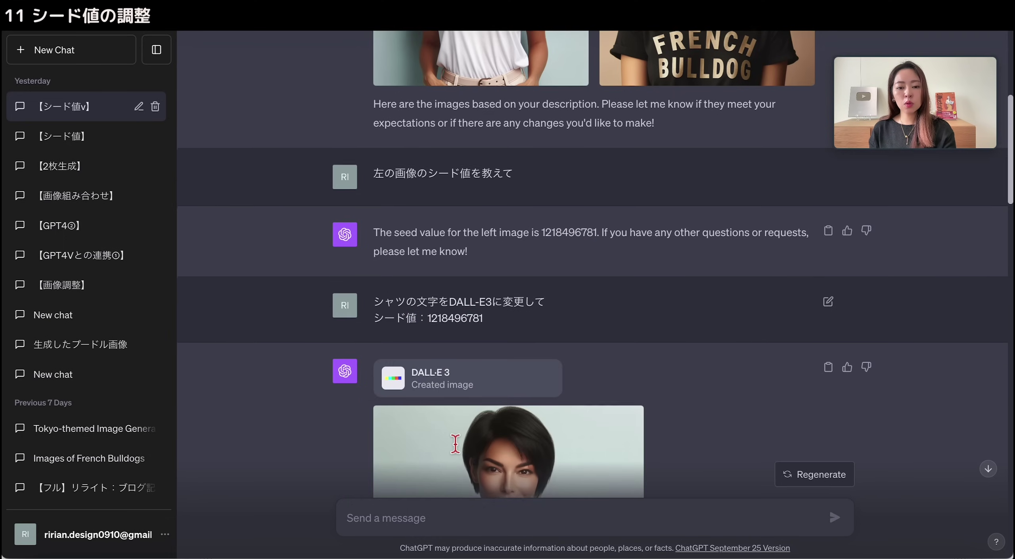
scroll(464, 397, down, 6)
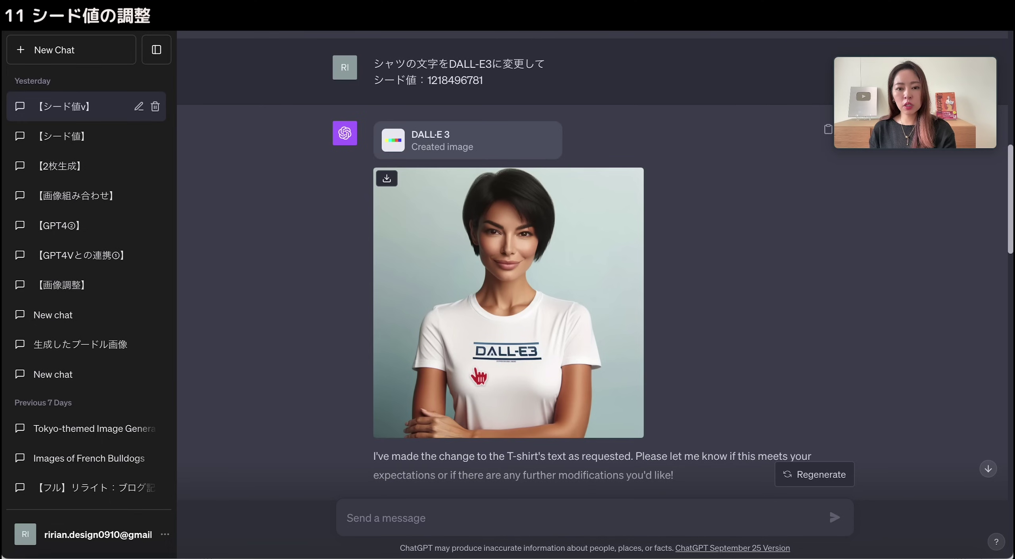
click(479, 371)
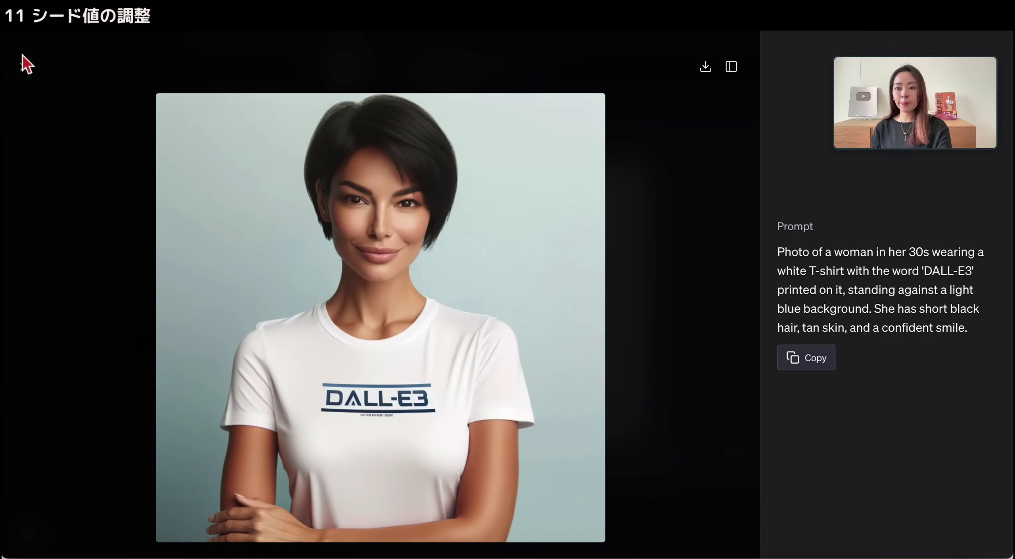
click(23, 54)
scroll(351, 259, up, 2)
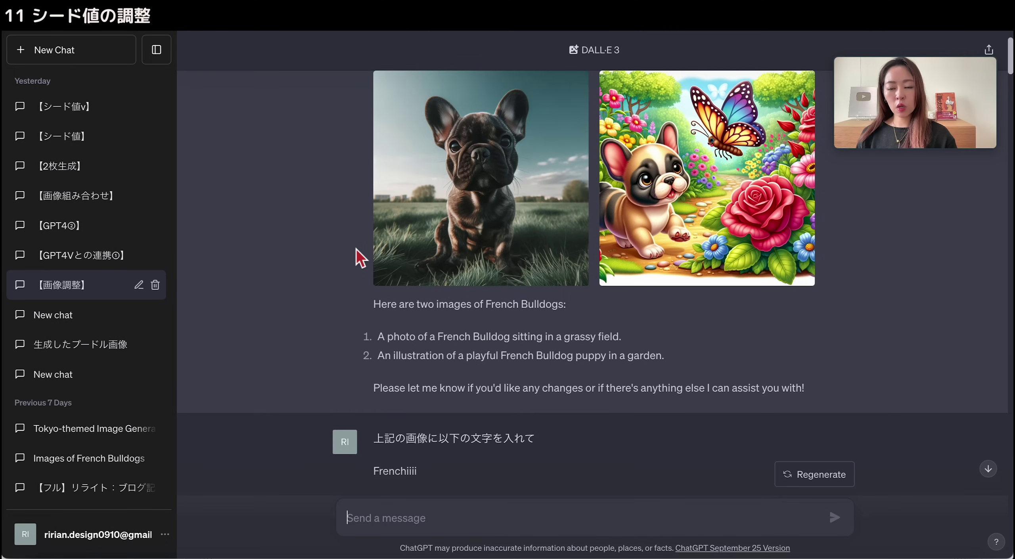
Scroll the 画像調整 chat, highlighting the Frenchiiii request and comparing both bulldog image sets
scroll(356, 249, up, 3)
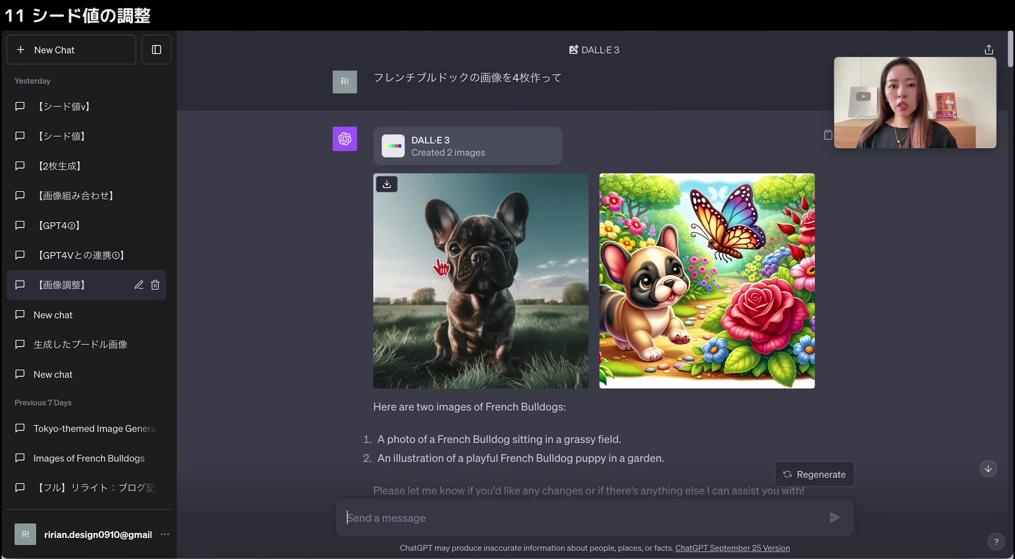
mouse_move(480, 198)
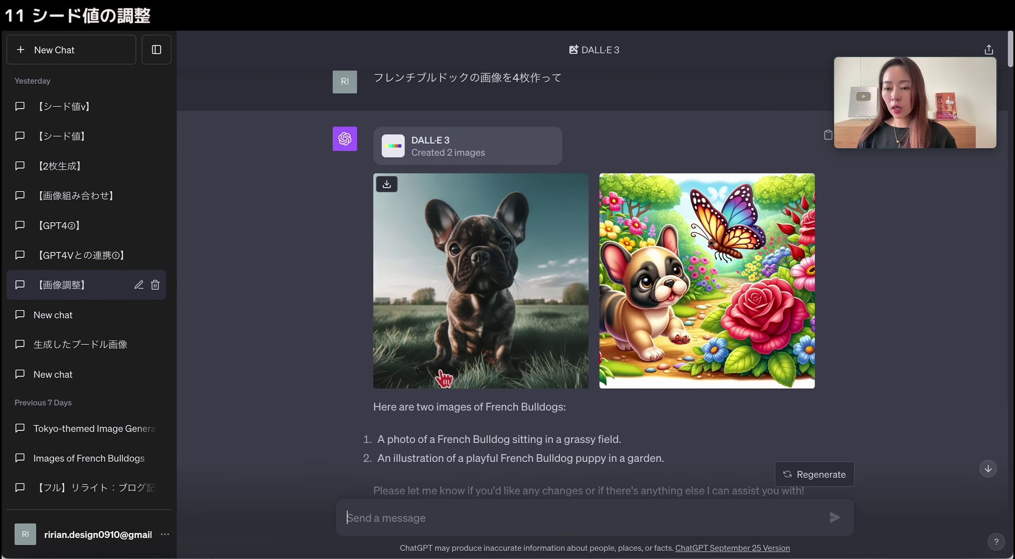
scroll(432, 408, down, 7)
scroll(439, 415, up, 1)
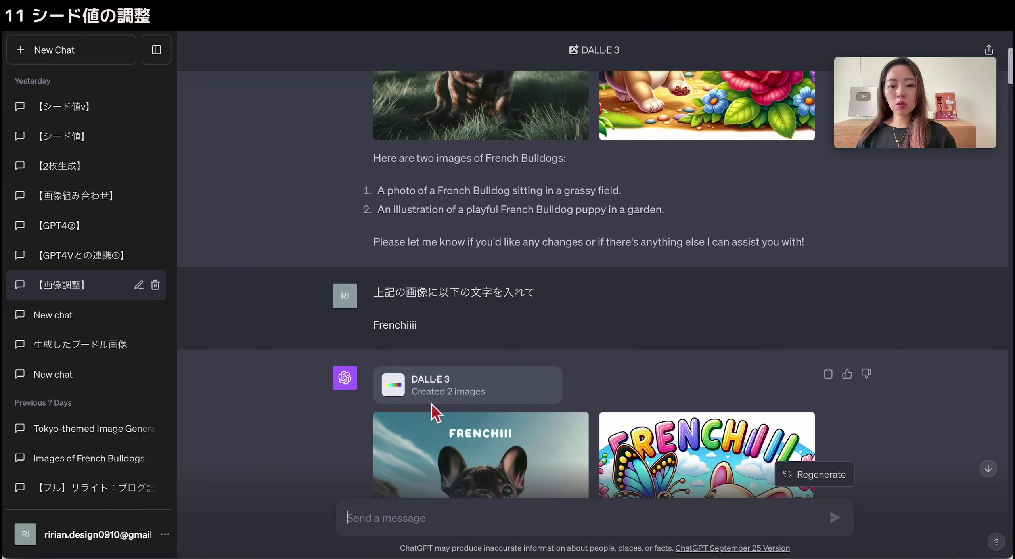
drag(373, 327, 430, 341)
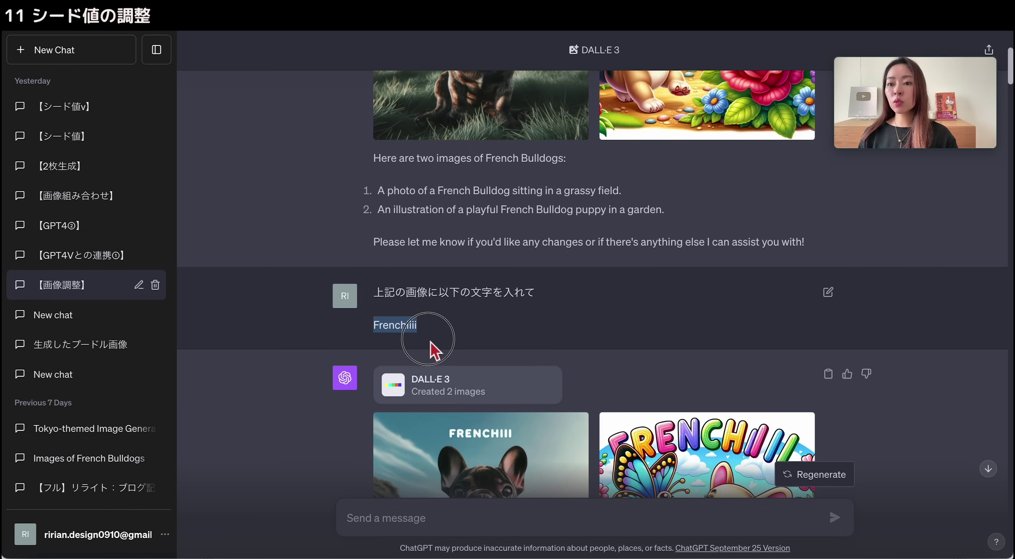
mouse_move(555, 310)
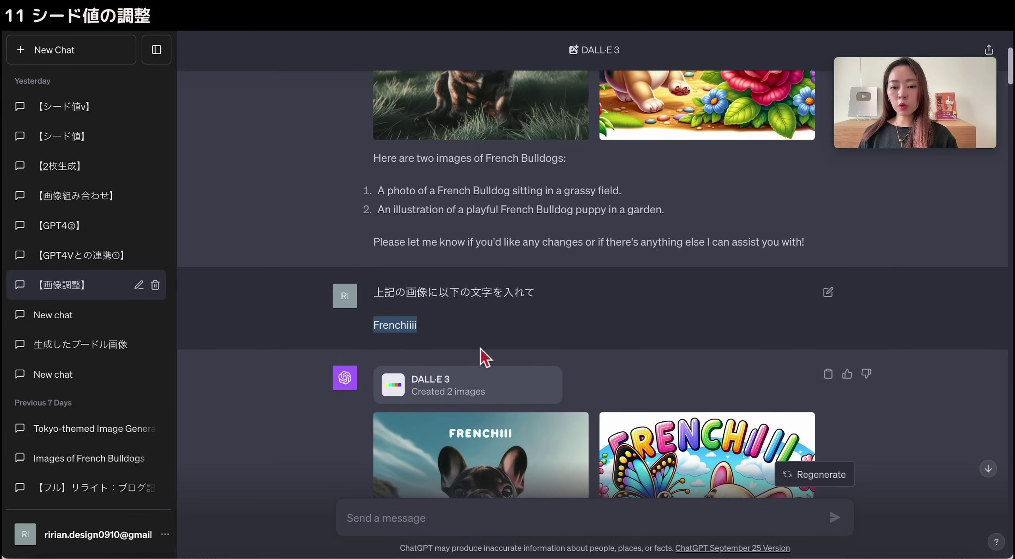
scroll(481, 348, down, 4)
scroll(533, 312, down, 1)
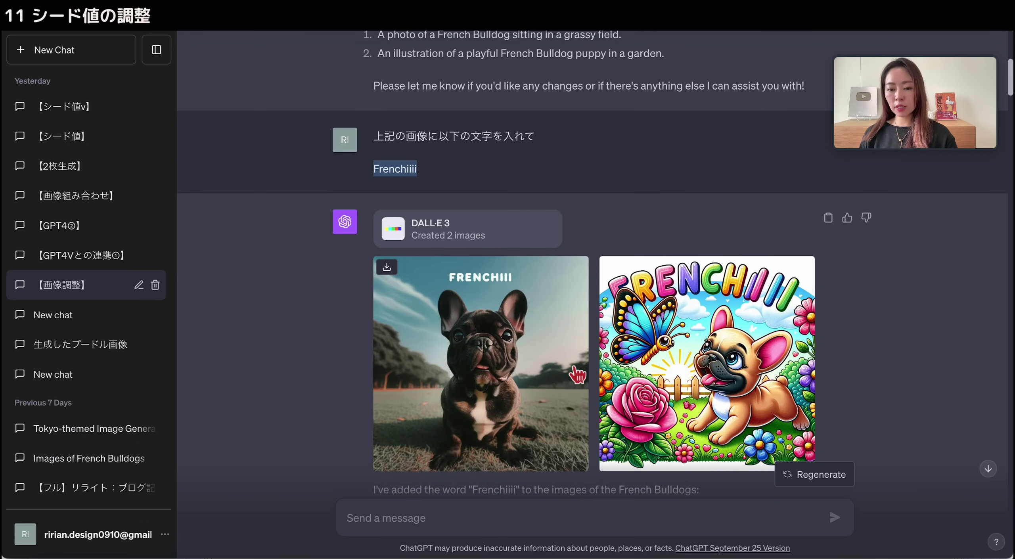
scroll(634, 317, up, 4)
scroll(673, 281, down, 3)
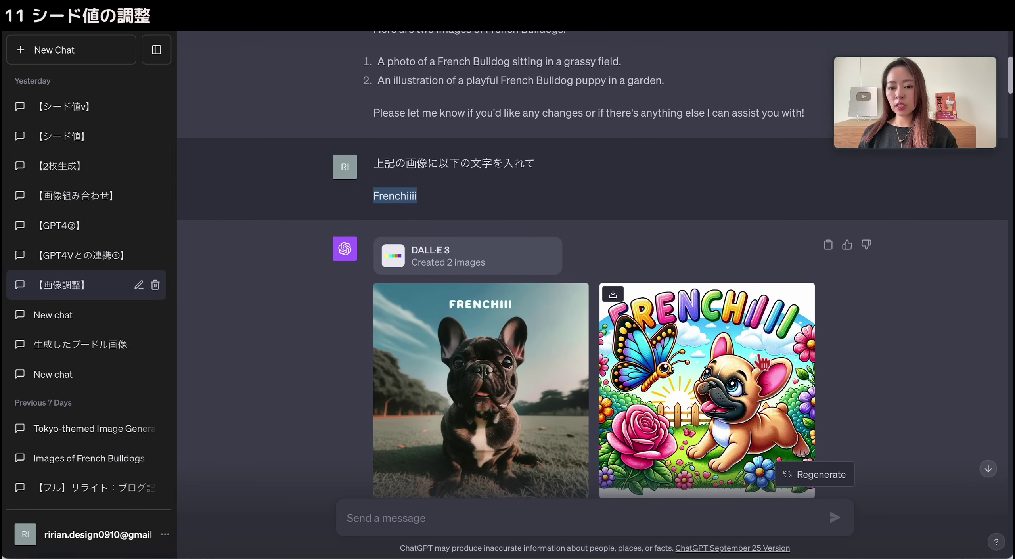
scroll(754, 337, up, 10)
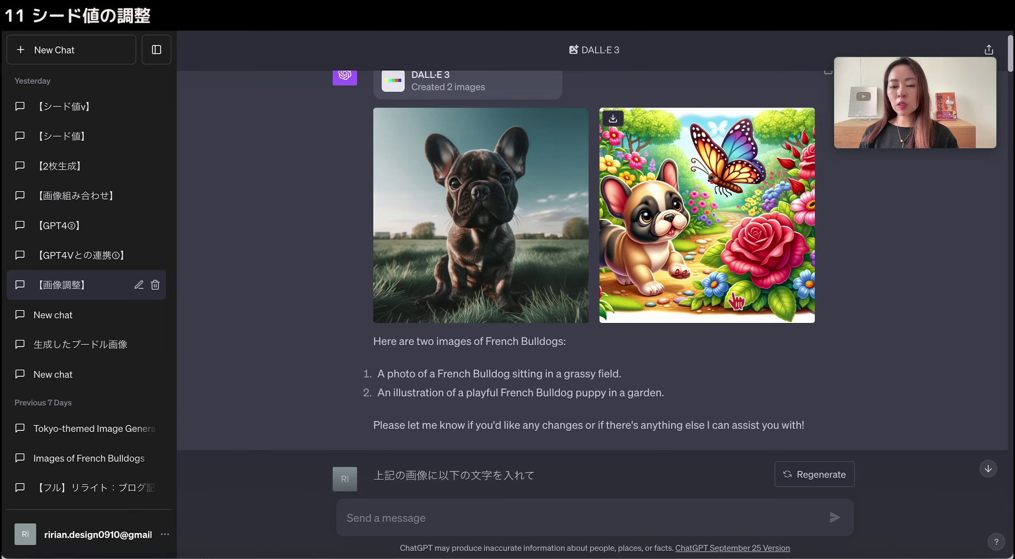
scroll(741, 331, down, 7)
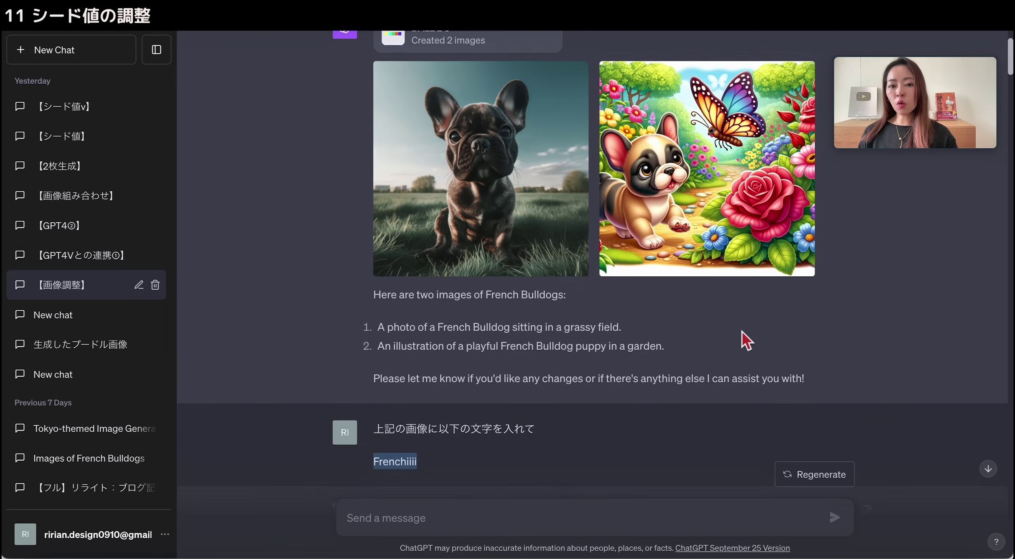
scroll(746, 340, down, 3)
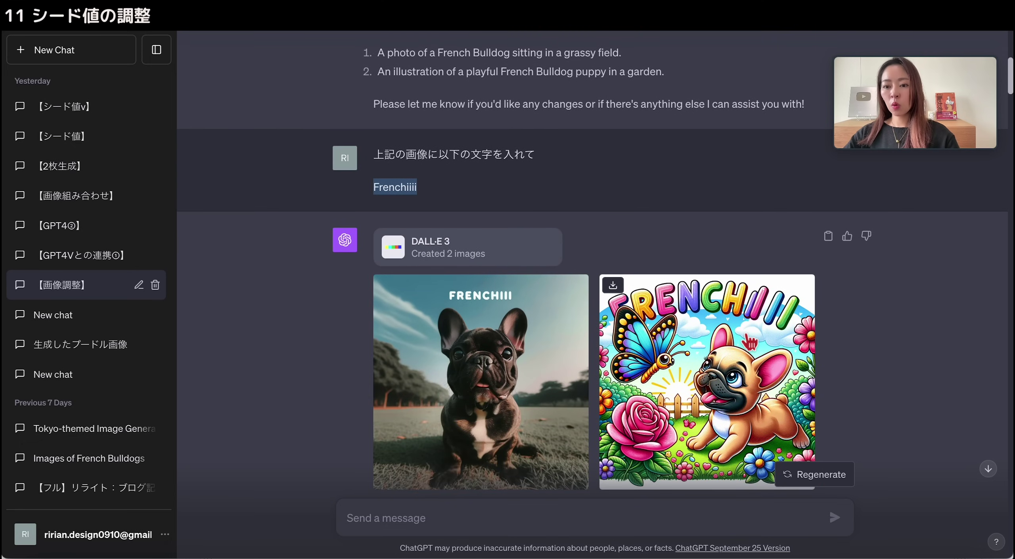
scroll(748, 340, up, 3)
scroll(744, 336, up, 5)
scroll(741, 332, up, 1)
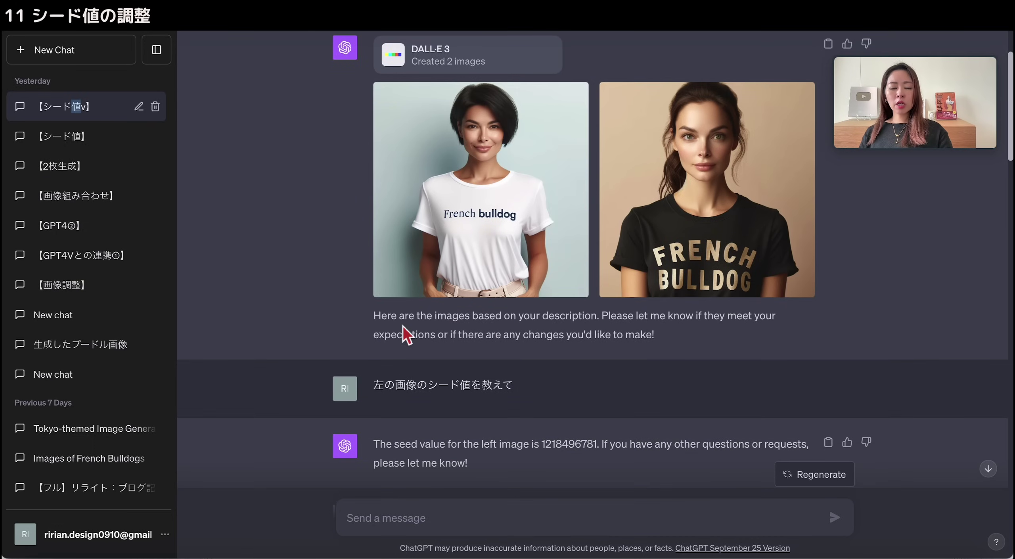
View the French bulldog T-shirt and DALL-E3 T-shirt images full size to read their prompts
click(466, 262)
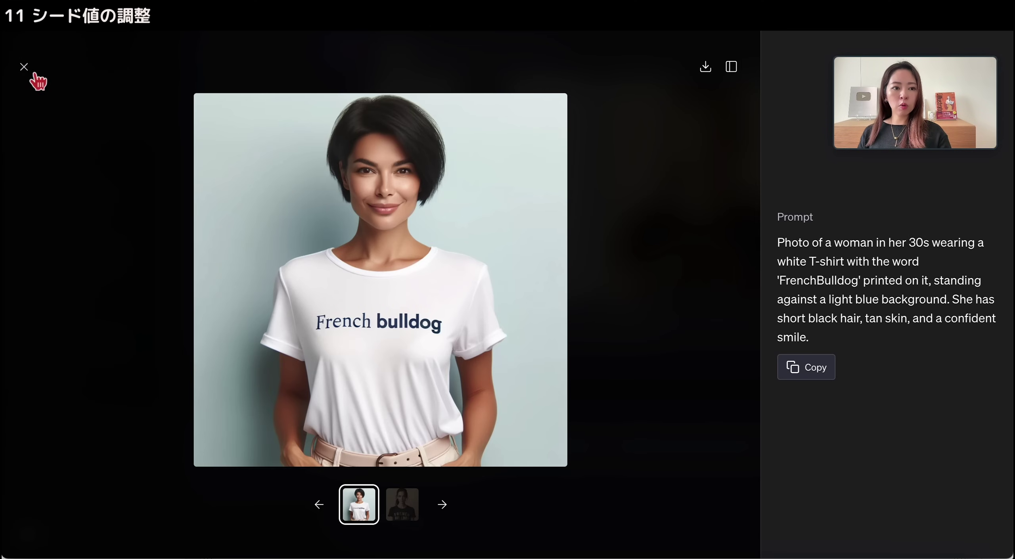
click(23, 67)
scroll(375, 266, down, 5)
scroll(375, 266, down, 2)
click(430, 378)
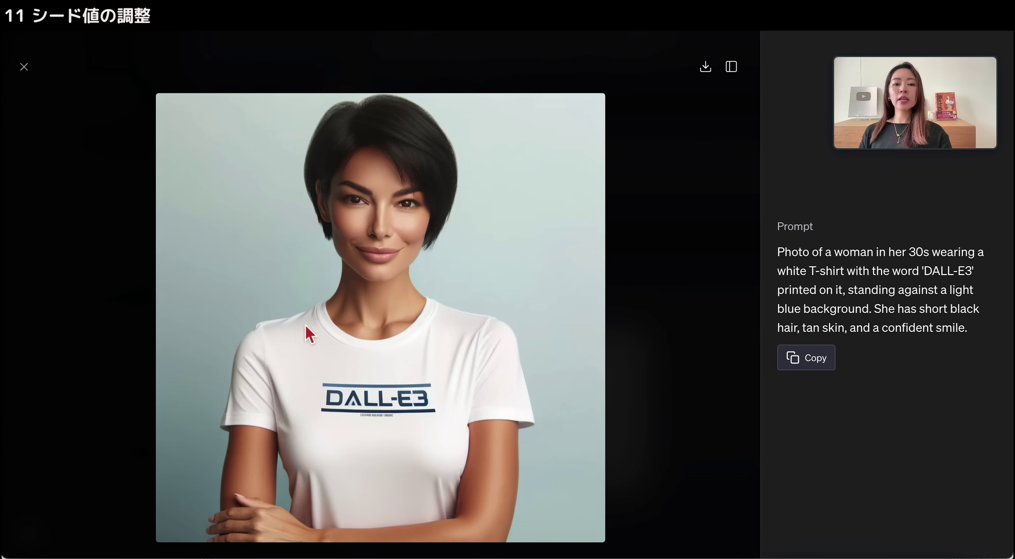
click(103, 152)
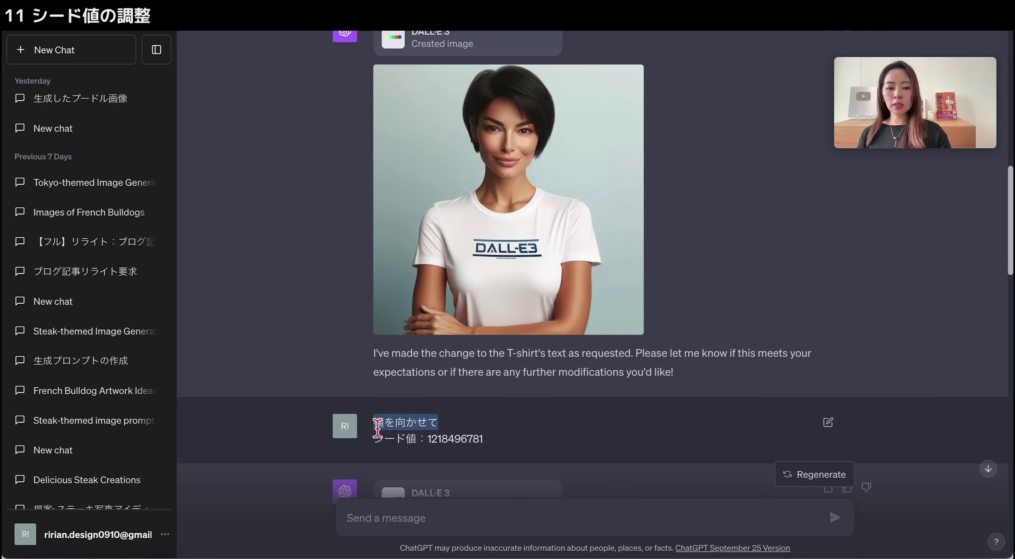
Highlight the seed line, then enlarge the side-facing image to read its 'looking to the side' prompt
drag(375, 438, 485, 439)
scroll(486, 441, down, 2)
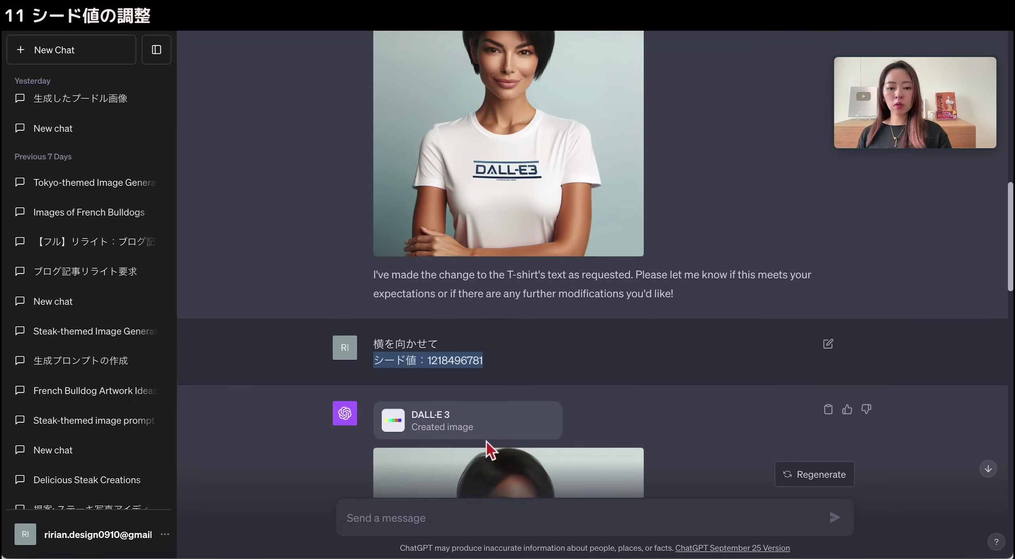
scroll(486, 441, down, 3)
scroll(492, 443, down, 2)
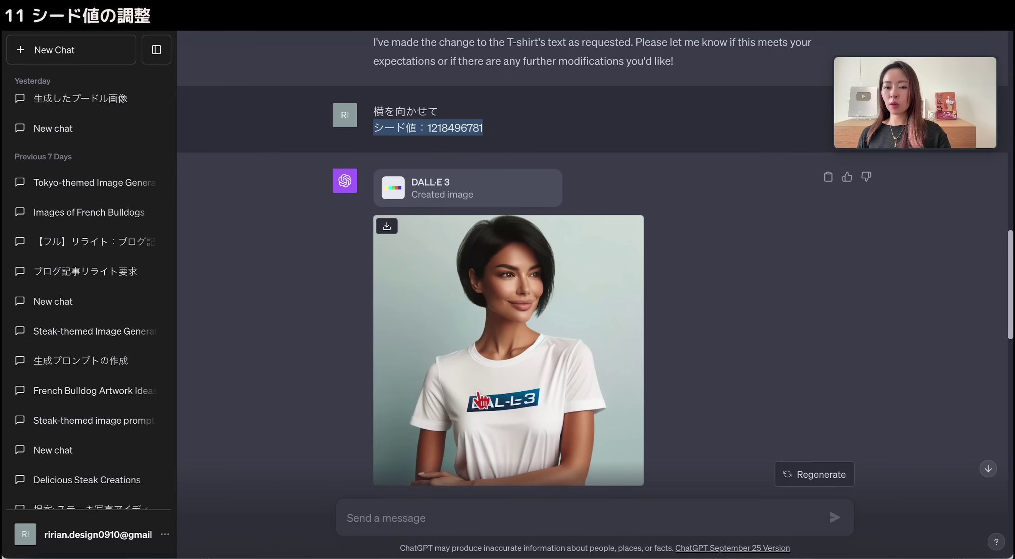
click(479, 394)
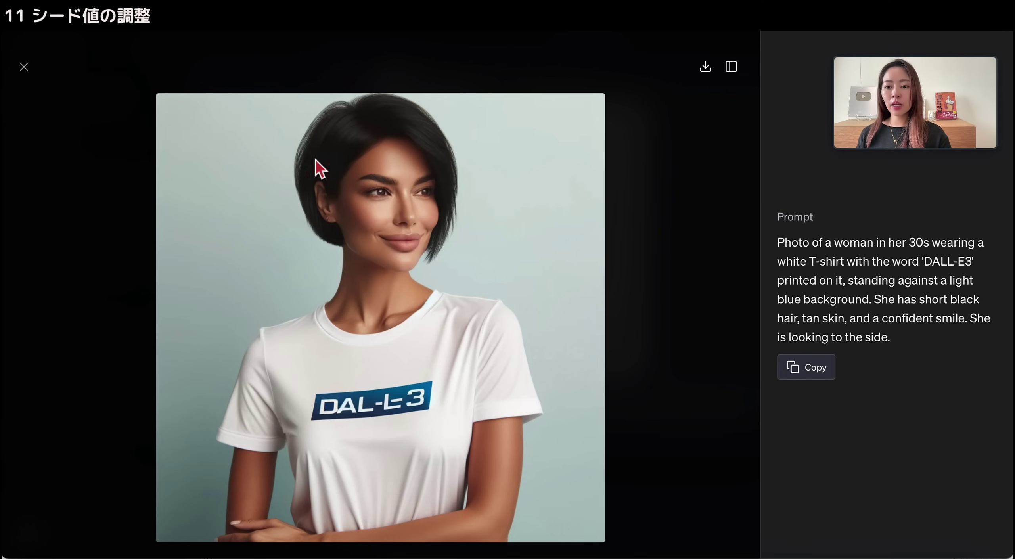
key(Escape)
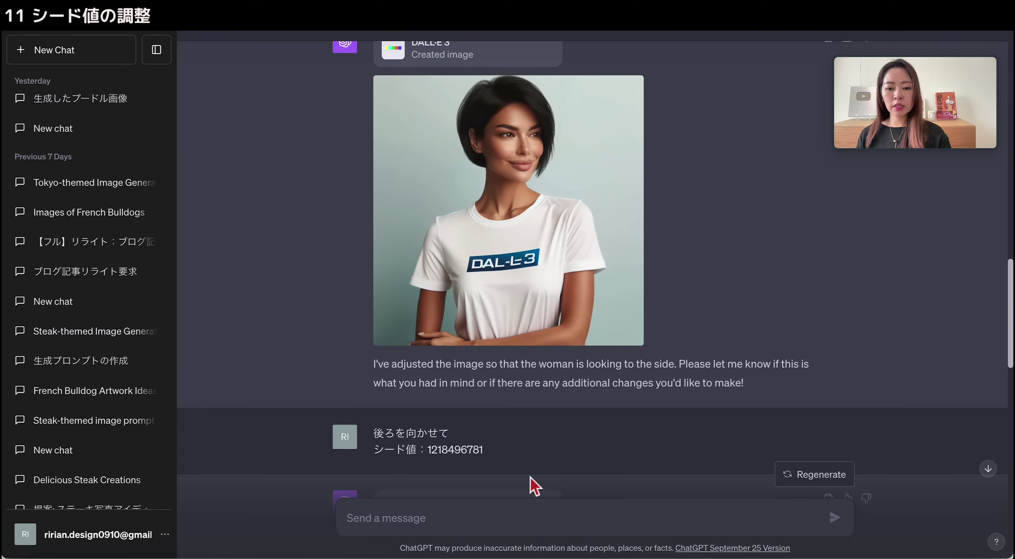
Highlight the back-view request's seed value and view the back-view image's prompt full size
scroll(533, 462, down, 1)
drag(483, 441, 391, 444)
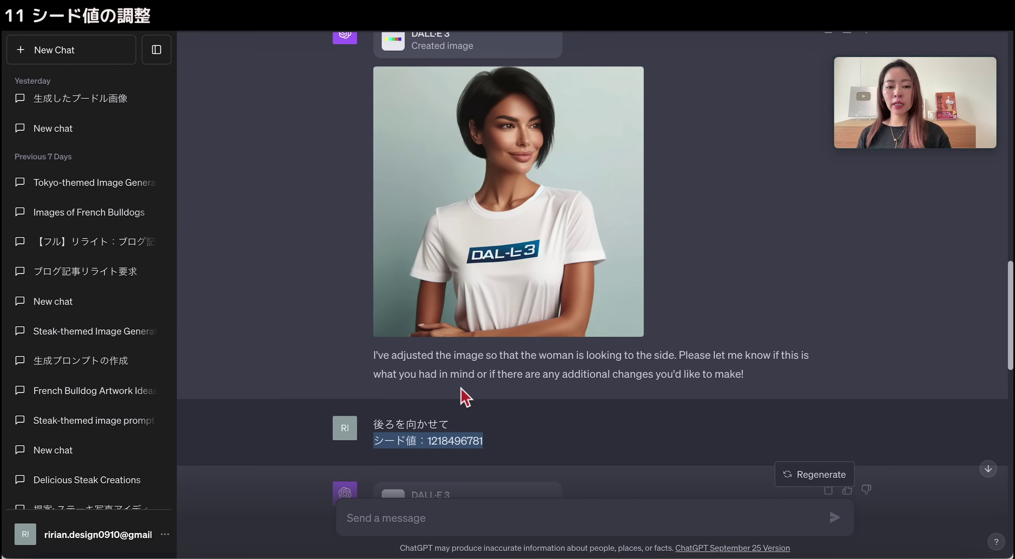
scroll(460, 397, down, 5)
click(454, 376)
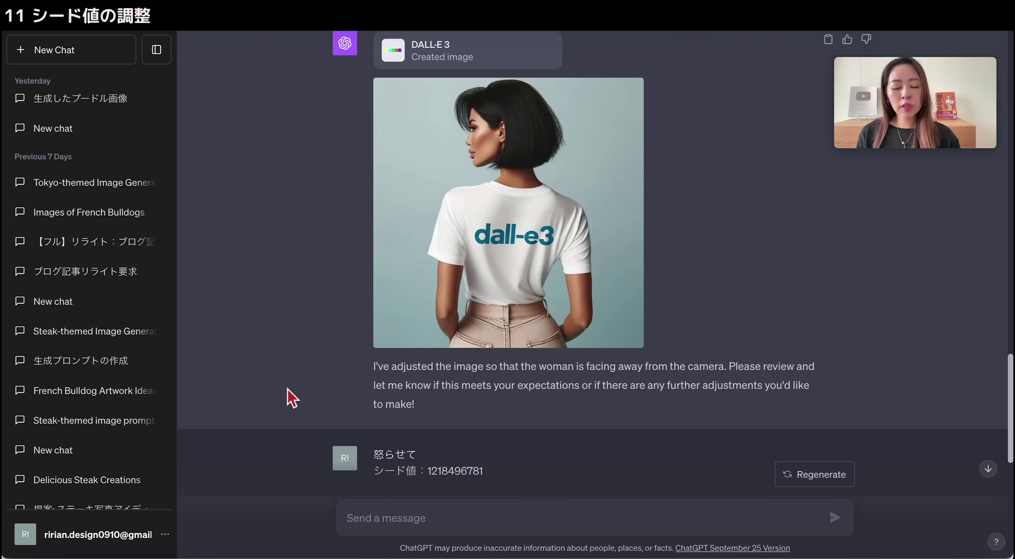
scroll(287, 389, down, 1)
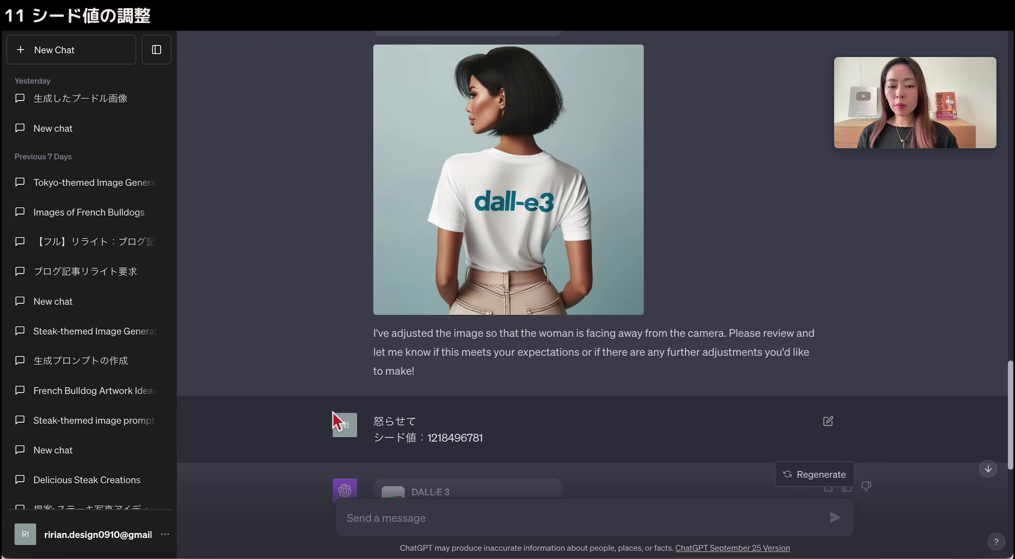
drag(375, 420, 482, 446)
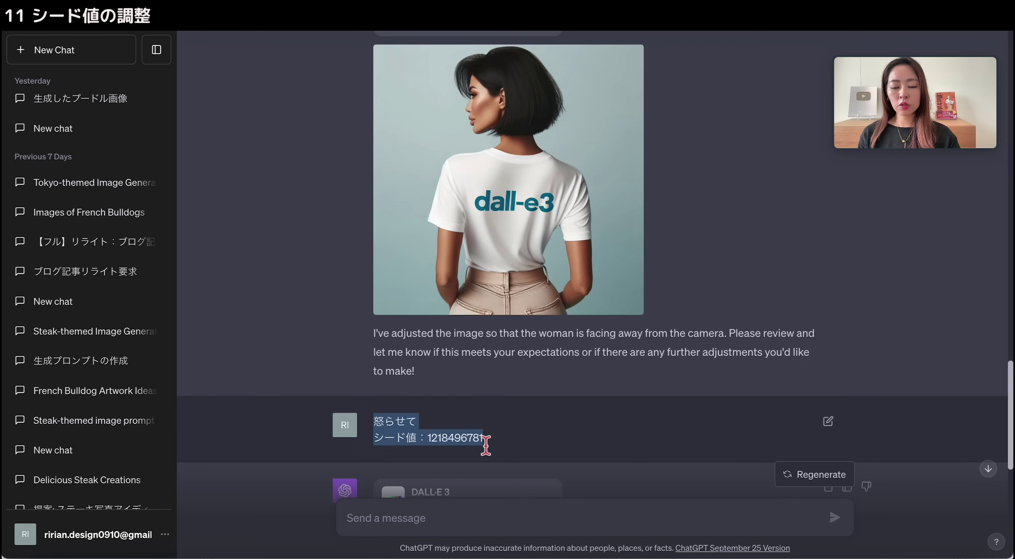
scroll(483, 447, down, 8)
click(495, 423)
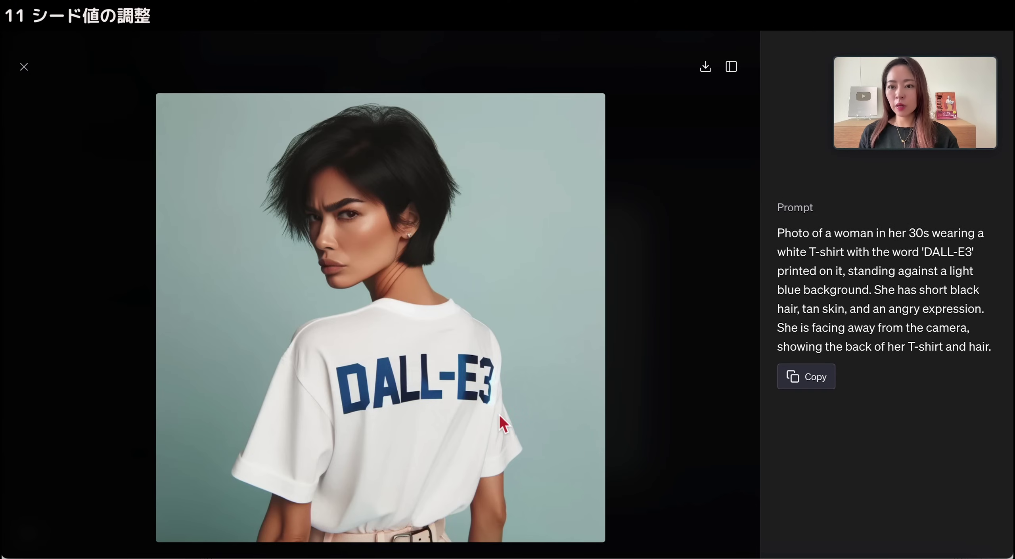
click(24, 66)
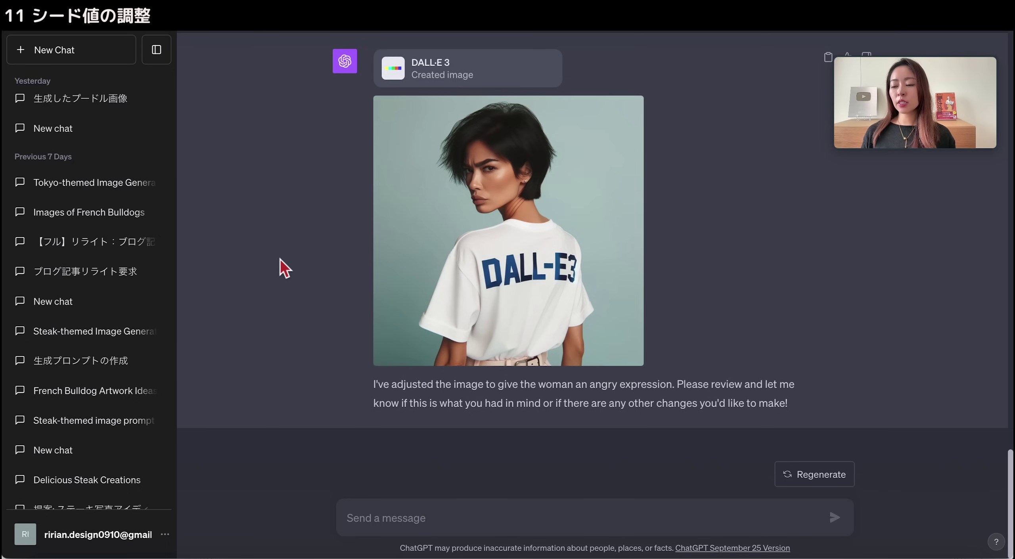